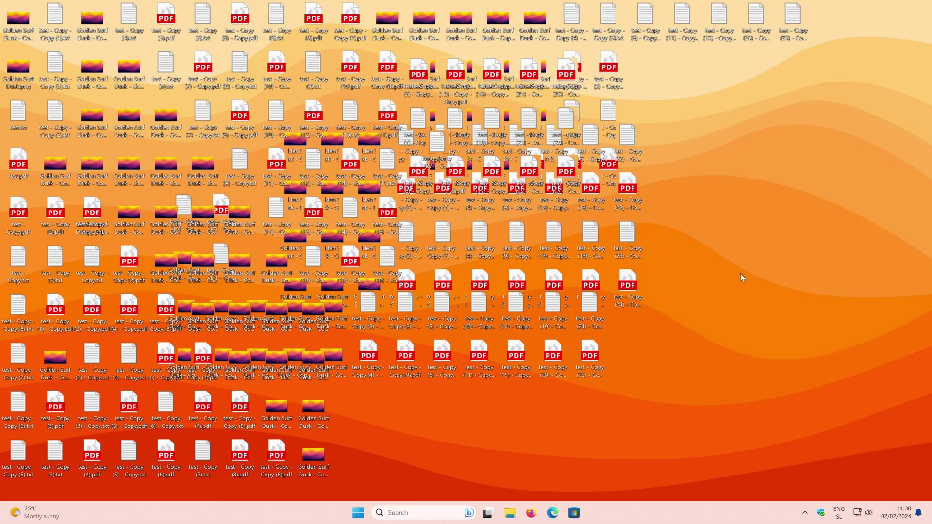
Turn off Show desktop icons so only the orange wave wallpaper remains visible.
right_click(722, 226)
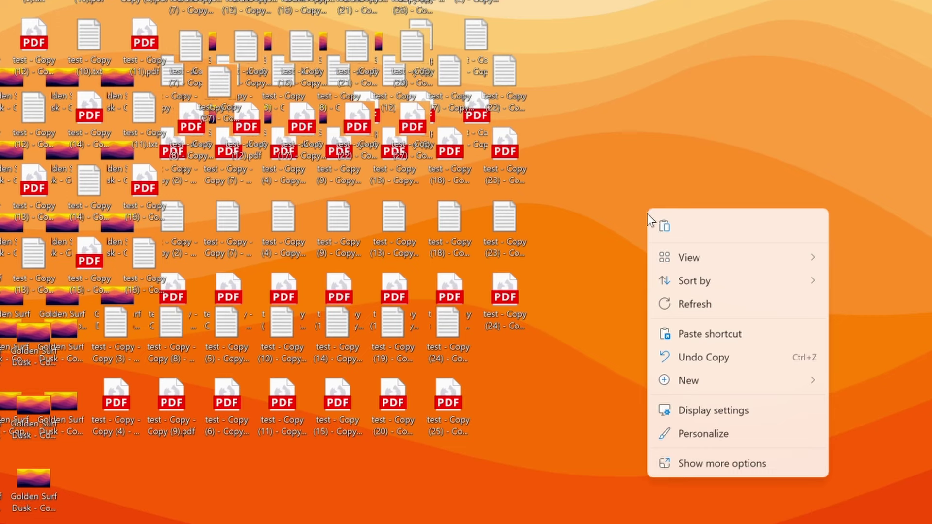
mouse_move(668, 256)
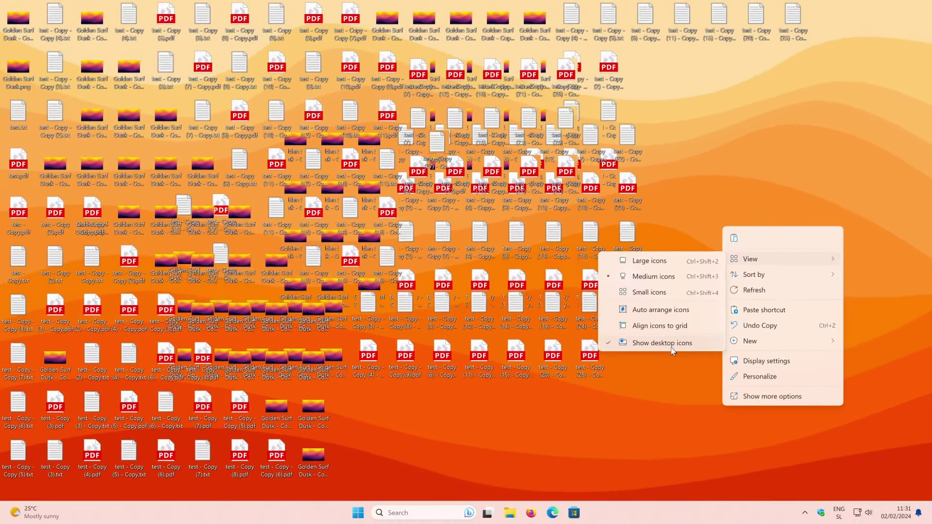
click(530, 386)
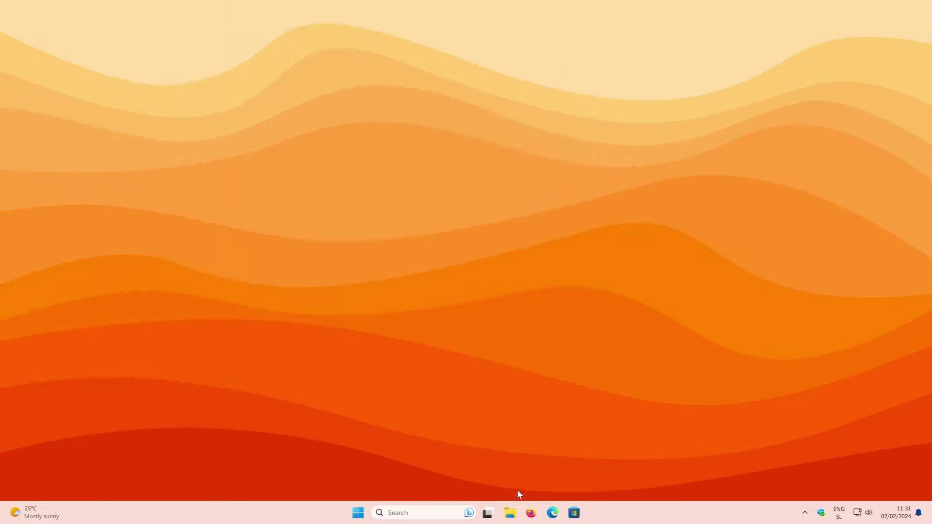
Open File Explorer to the Desktop folder and refresh its 216-item listing.
click(510, 512)
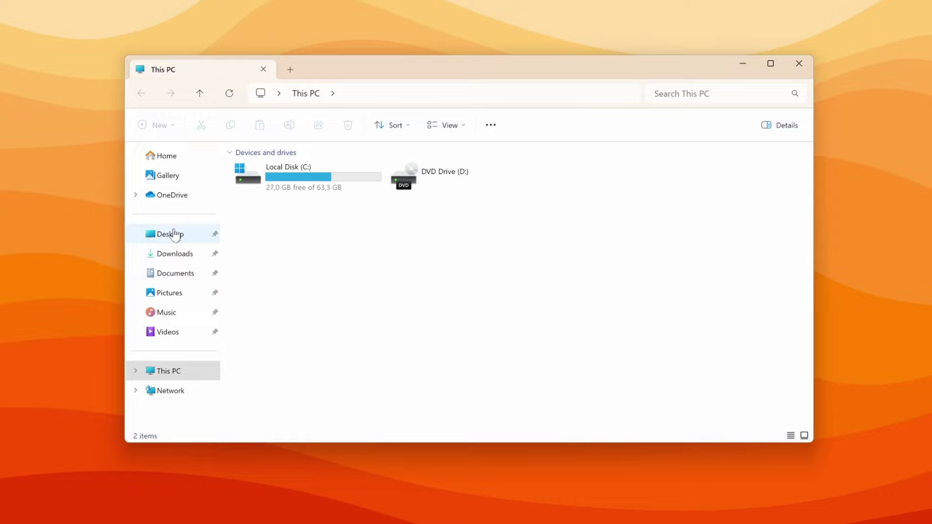
click(175, 234)
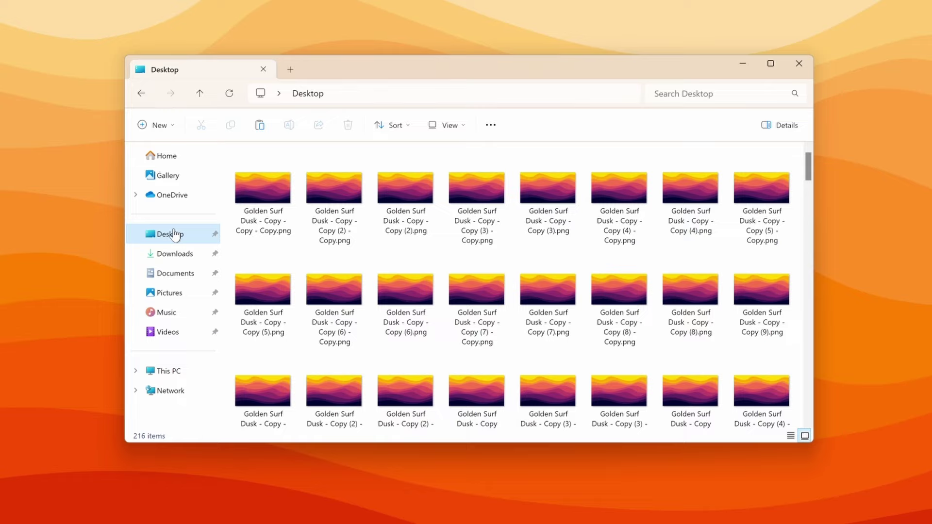
click(175, 234)
click(175, 234)
click(175, 233)
Create a new folder named 'Work' on the Desktop.
click(173, 124)
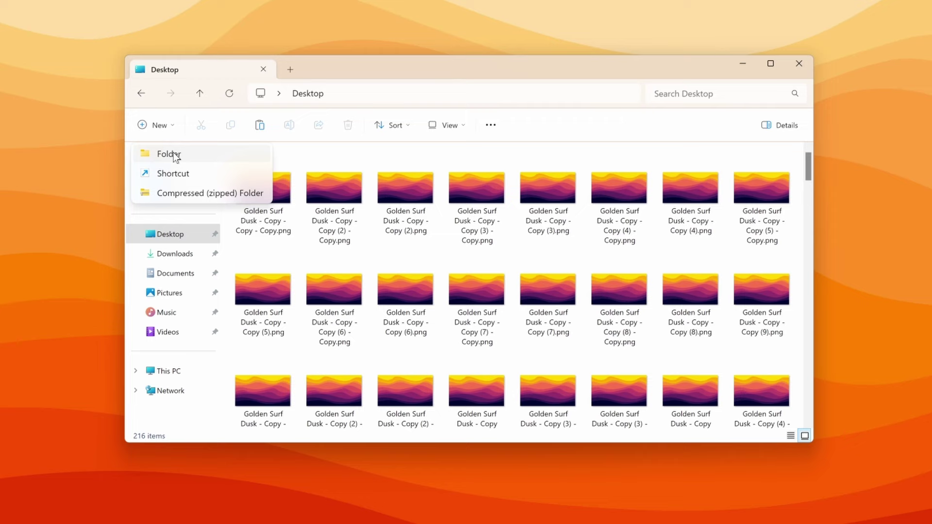
click(174, 154)
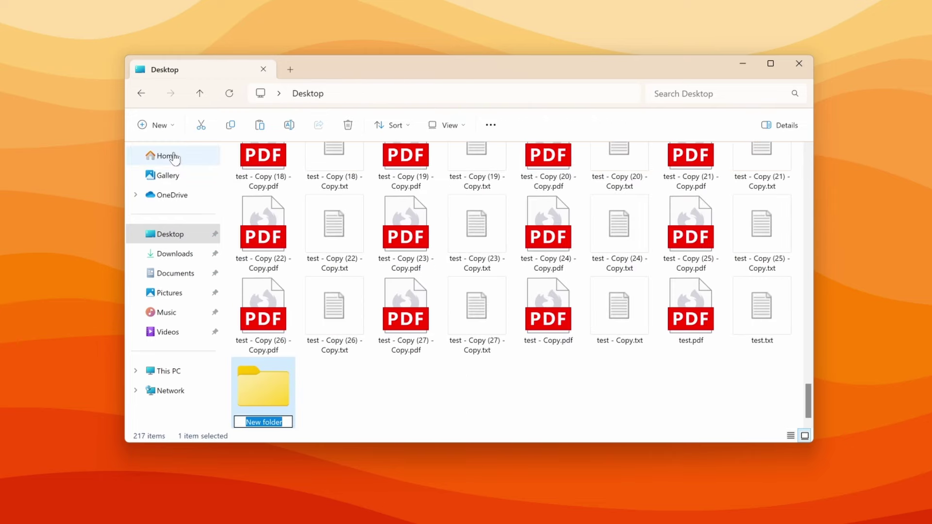
key(Caps_Lock)
text(Work)
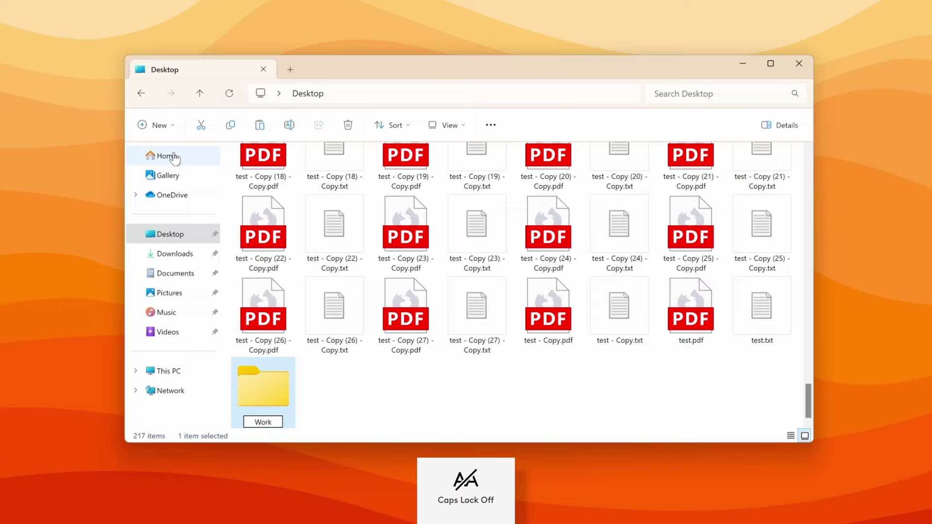
key(Return)
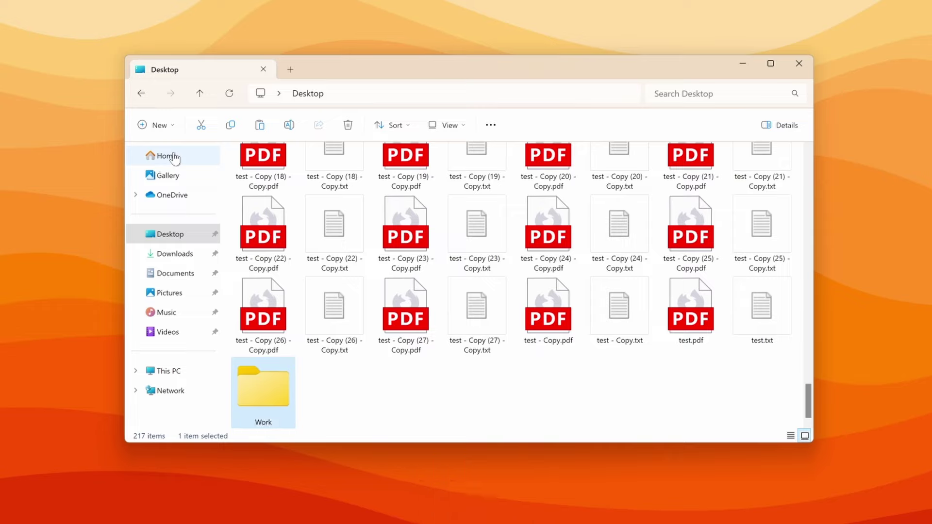
Select the last seven test files and drag them into the Work folder.
click(421, 395)
drag(345, 403, 773, 313)
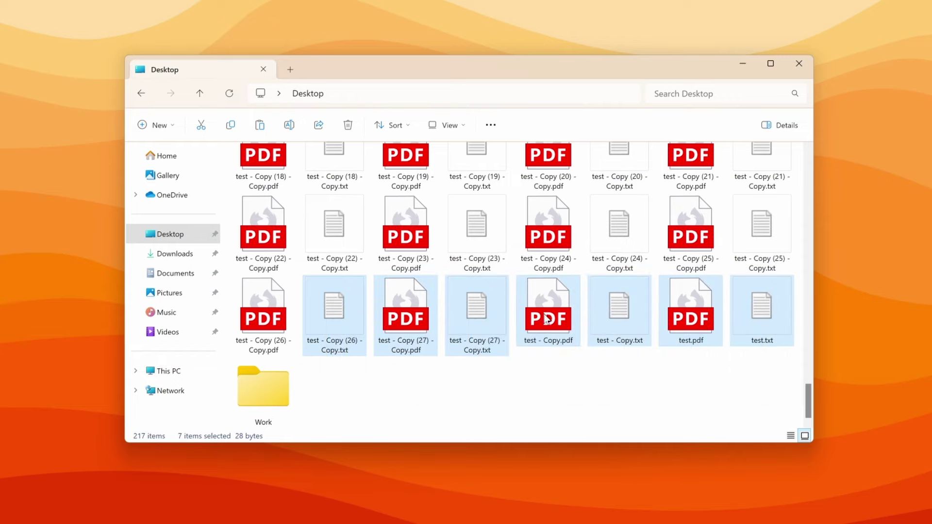
drag(547, 318, 258, 386)
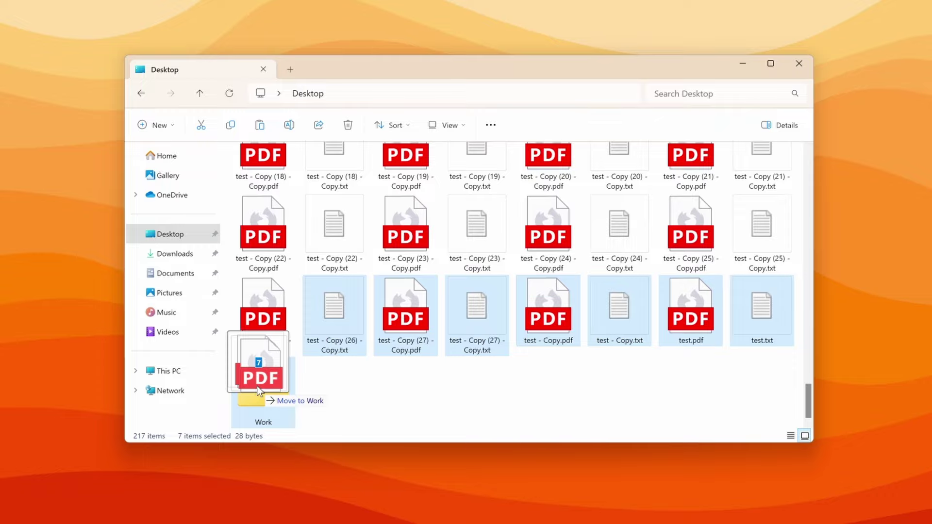
drag(257, 386, 257, 385)
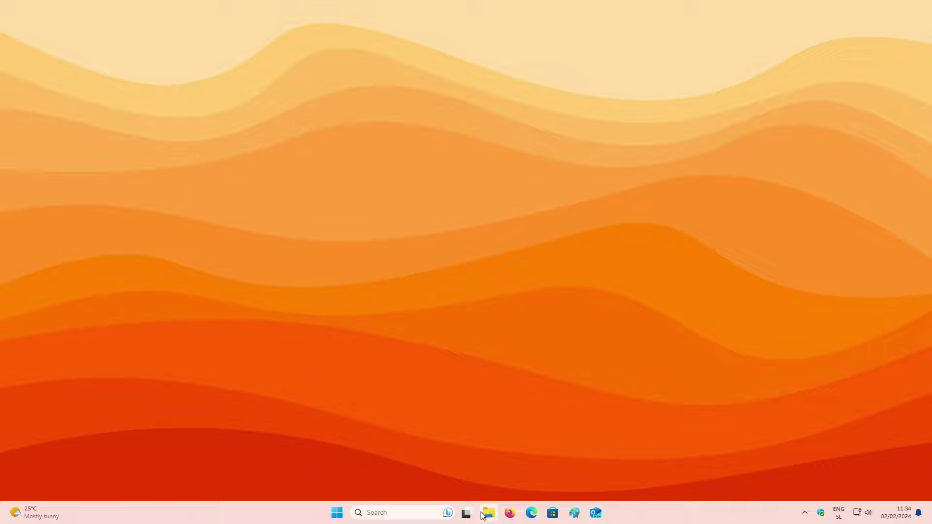
Unpin Microsoft Store, Outlook and Paint from the taskbar.
right_click(556, 518)
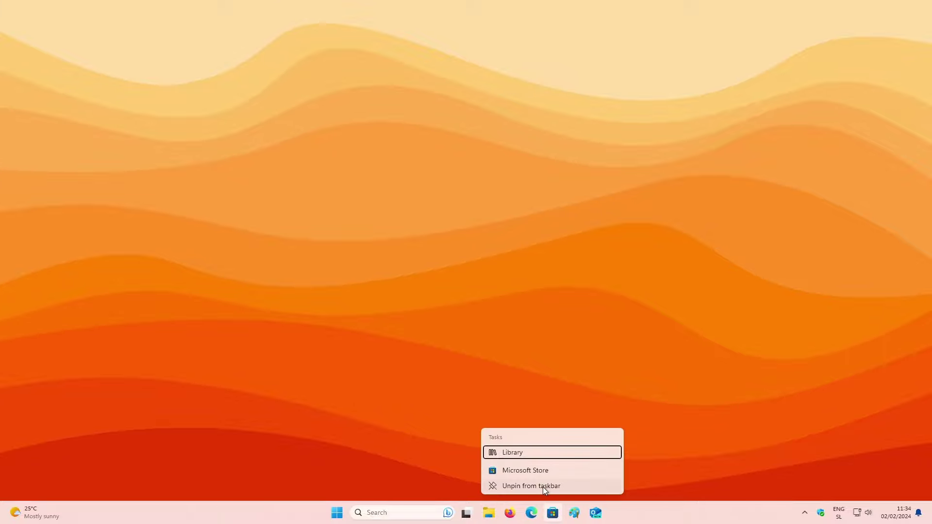
click(516, 487)
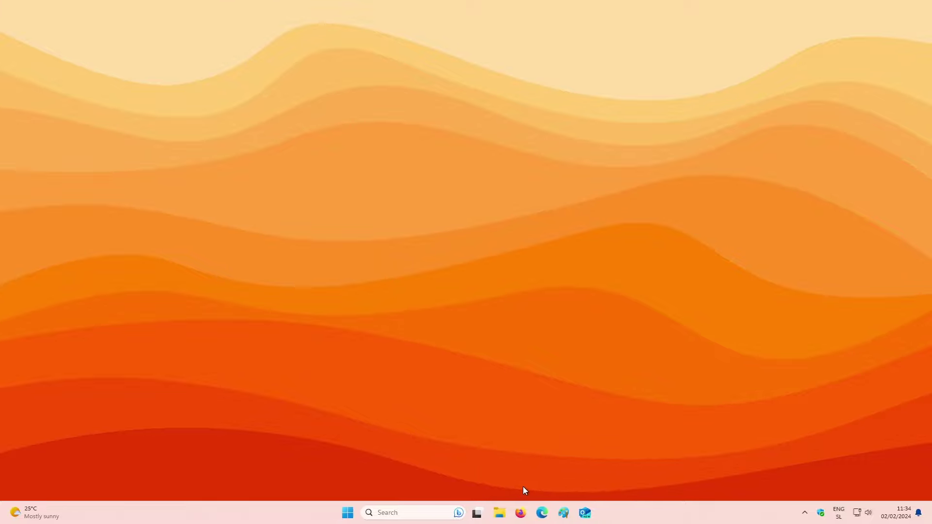
right_click(585, 513)
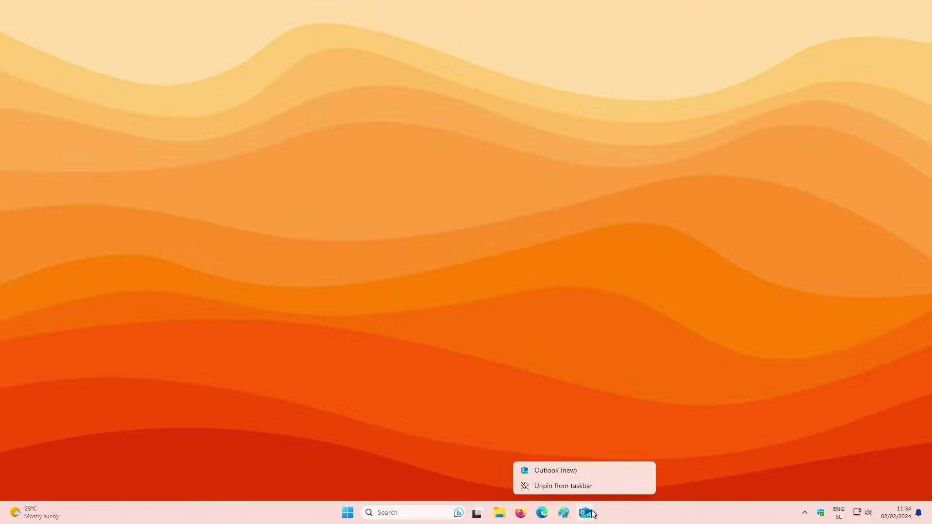
click(575, 487)
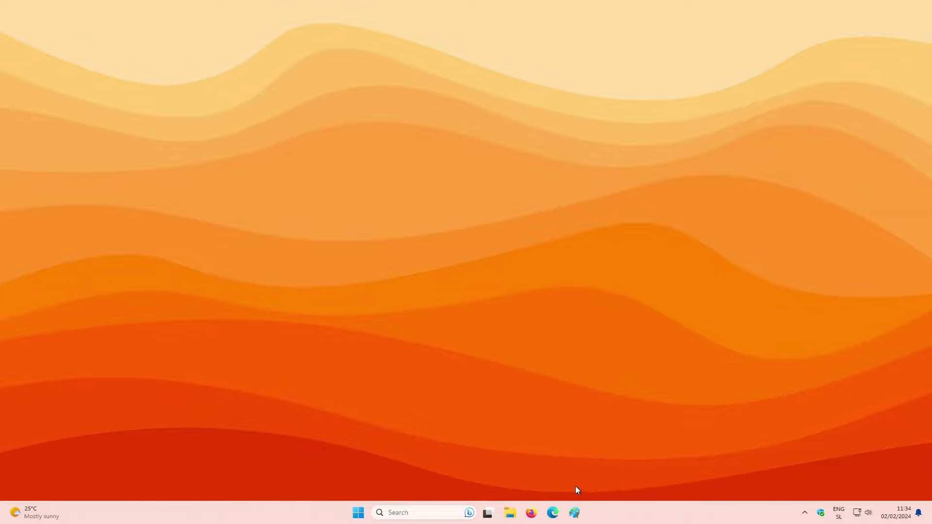
right_click(577, 512)
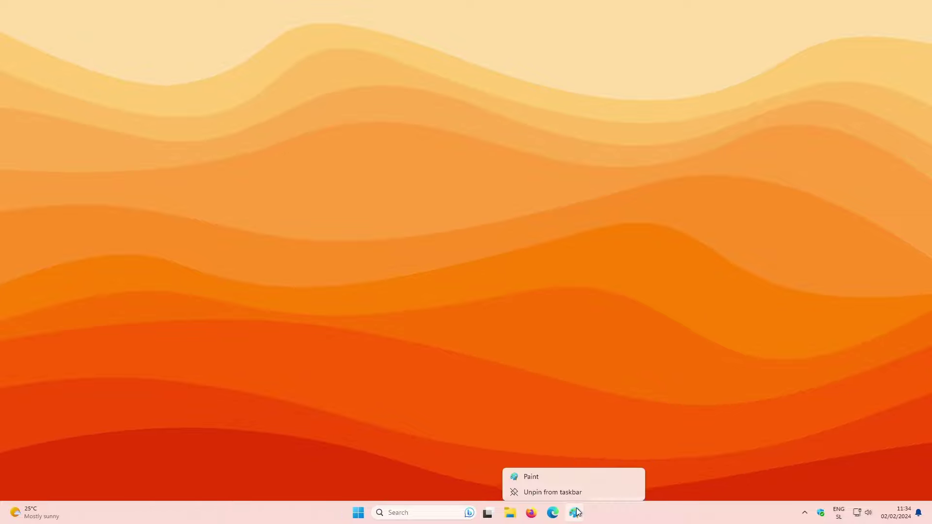
click(558, 487)
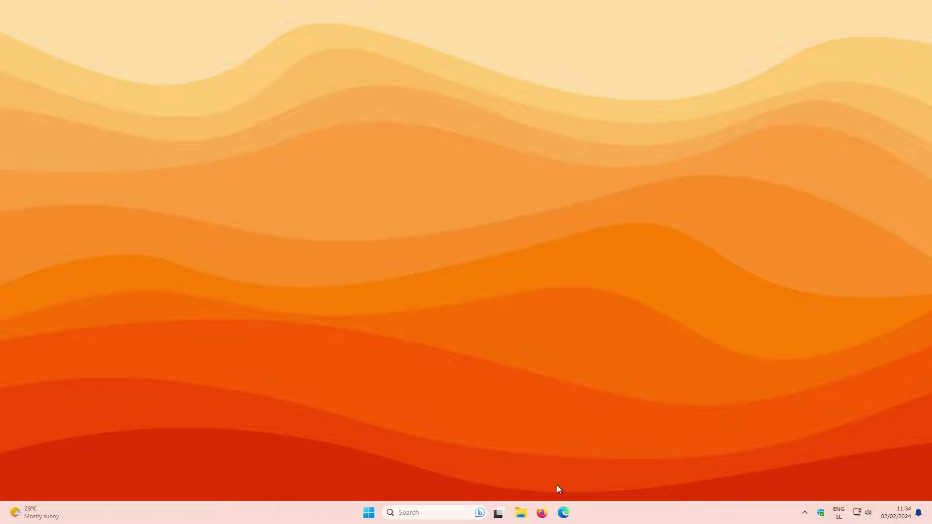
In Taskbar settings, set Search to Hide and switch off Task view and Widgets.
right_click(656, 510)
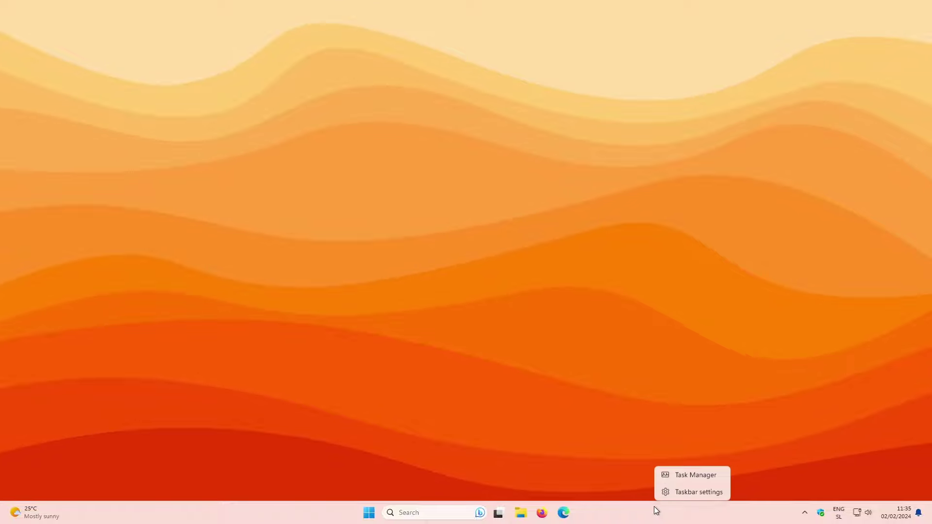
click(690, 492)
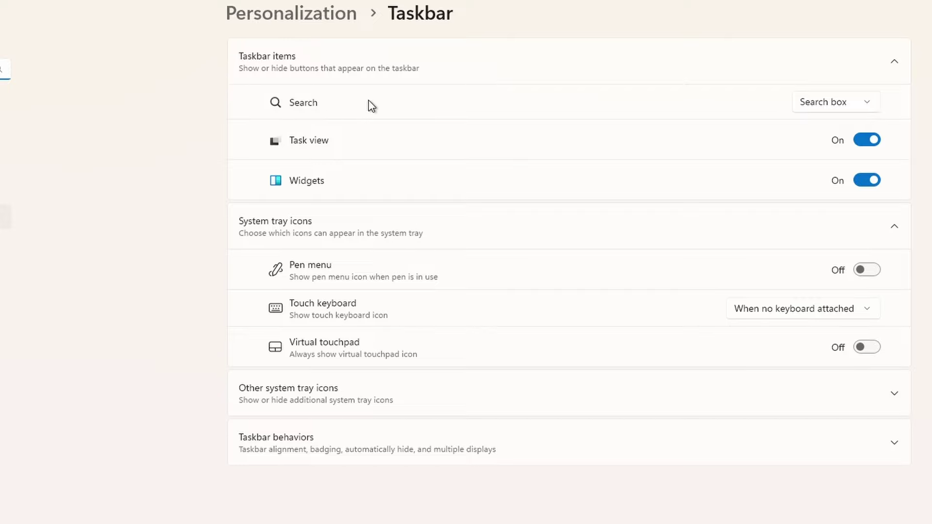
click(822, 104)
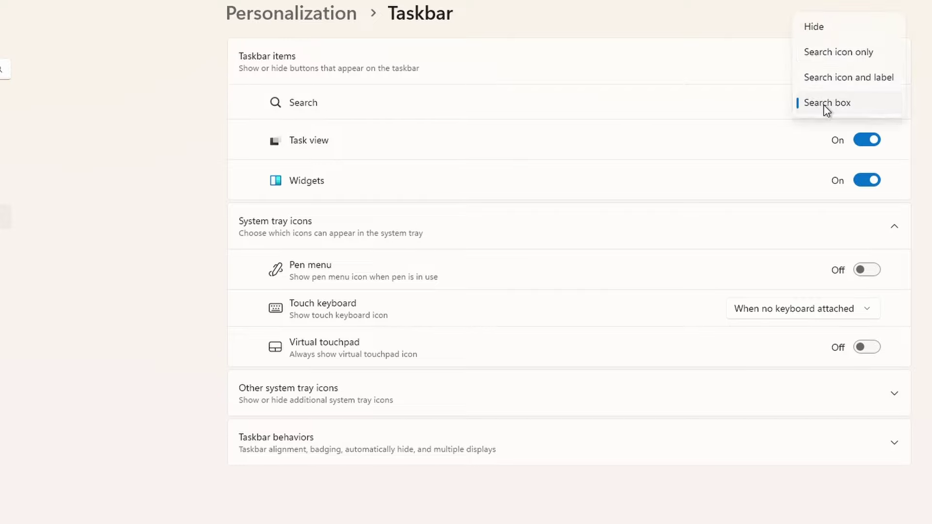
click(829, 30)
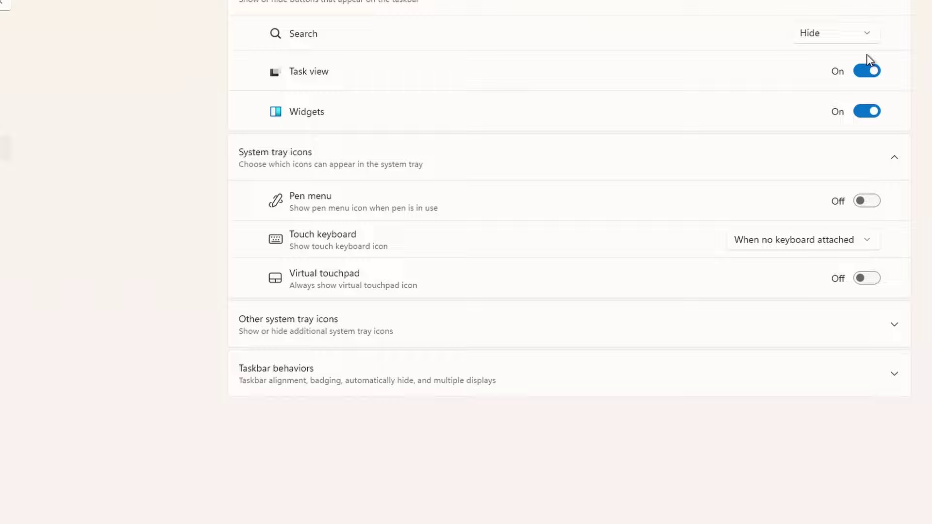
click(867, 72)
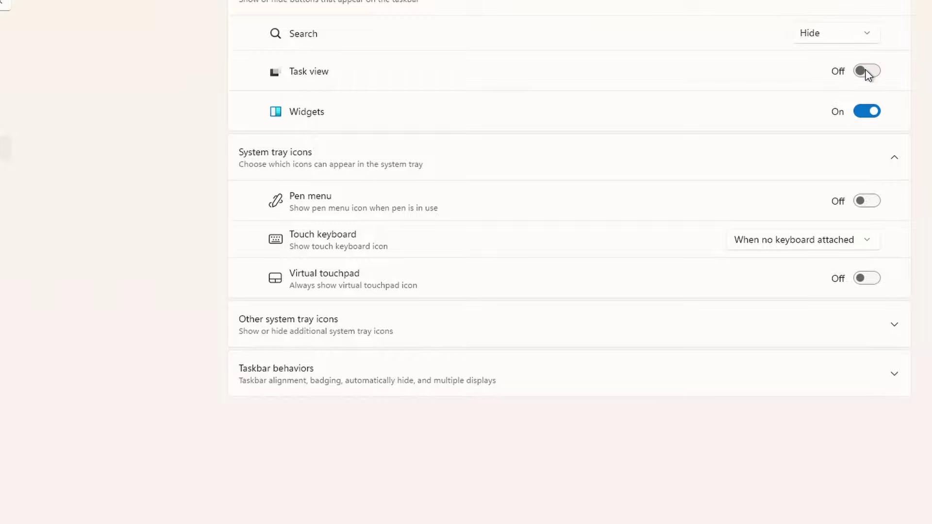
click(868, 112)
Try left taskbar alignment and auto-hide, then restore centre alignment and an always-visible taskbar.
click(588, 376)
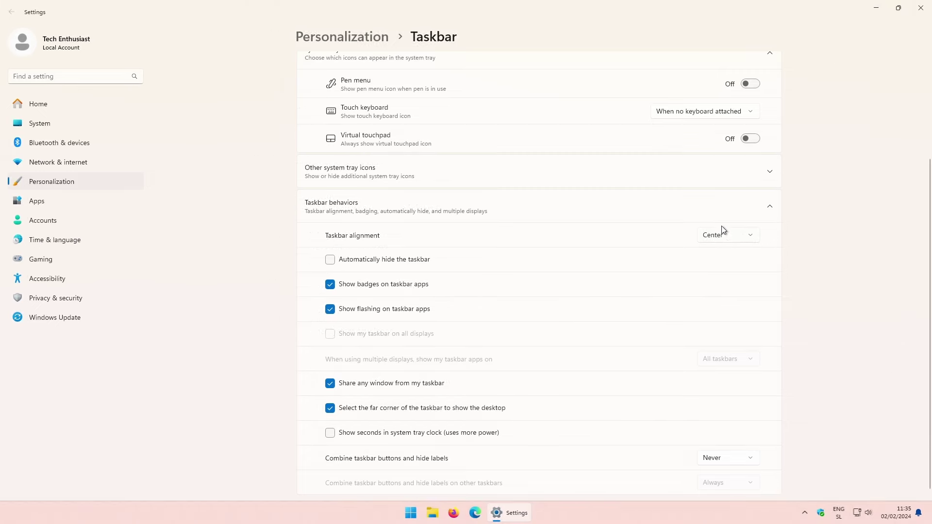
click(713, 236)
click(711, 221)
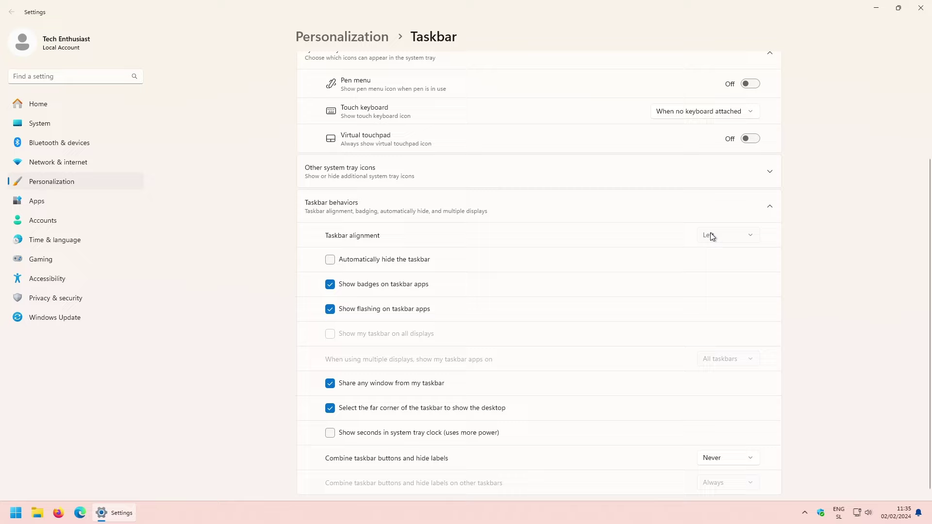
click(710, 235)
click(712, 253)
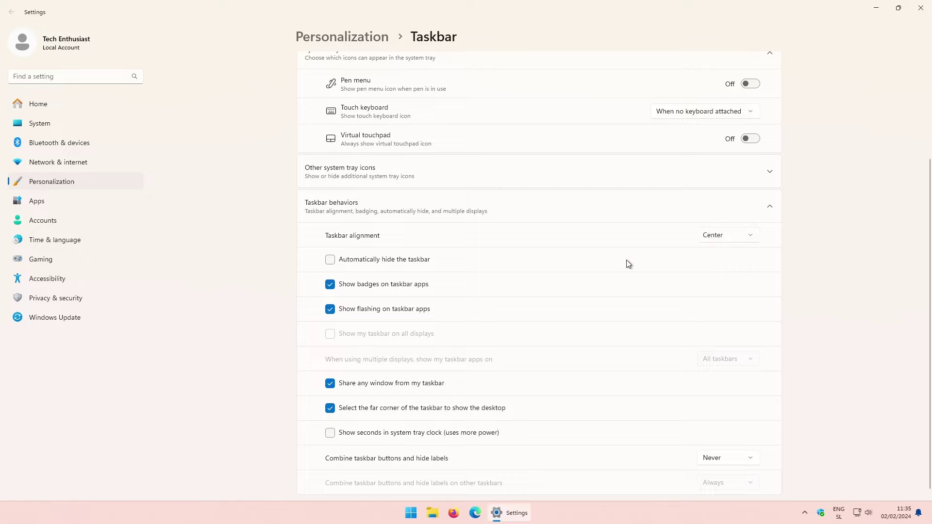
click(371, 262)
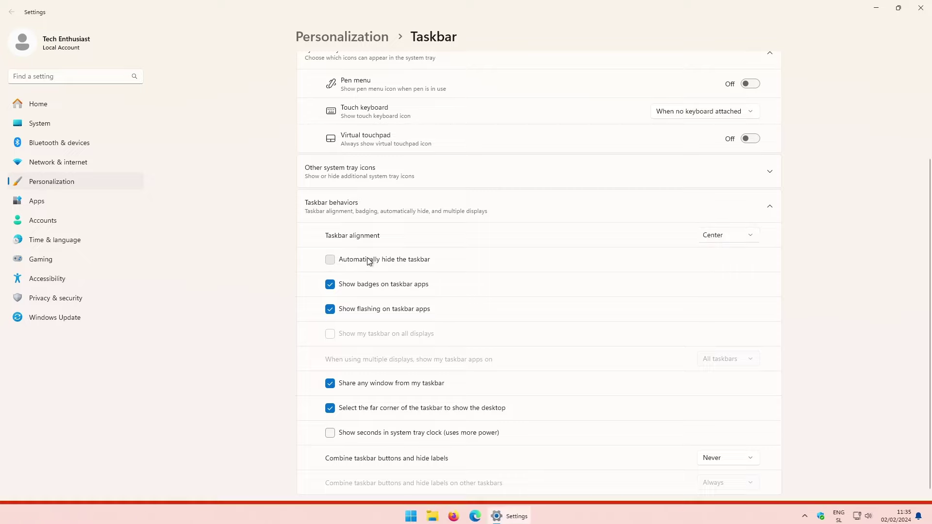
click(394, 280)
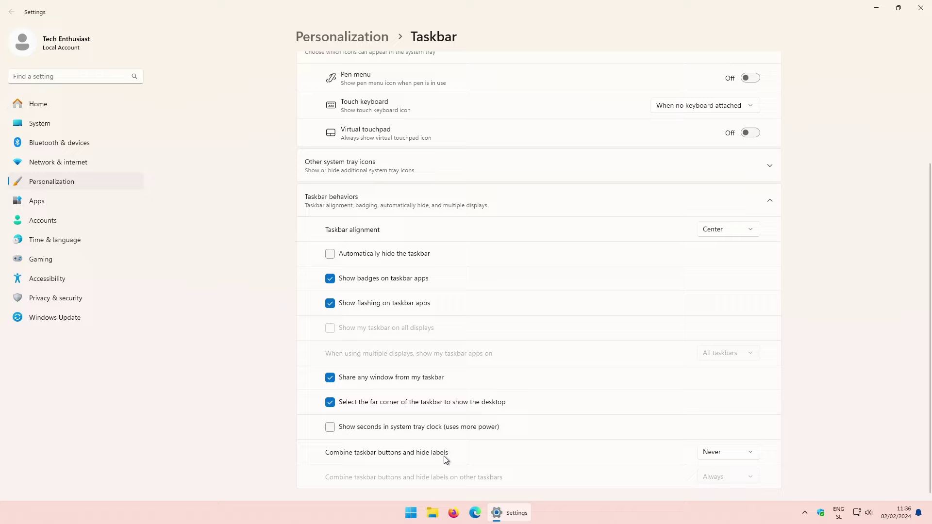
Set 'Combine taskbar buttons and hide labels' to Always, then back to Never.
click(721, 453)
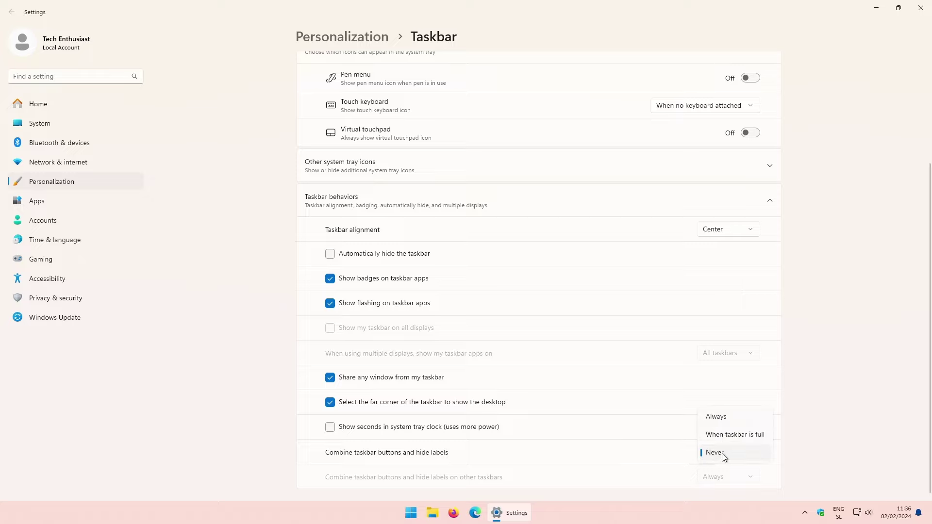
click(722, 416)
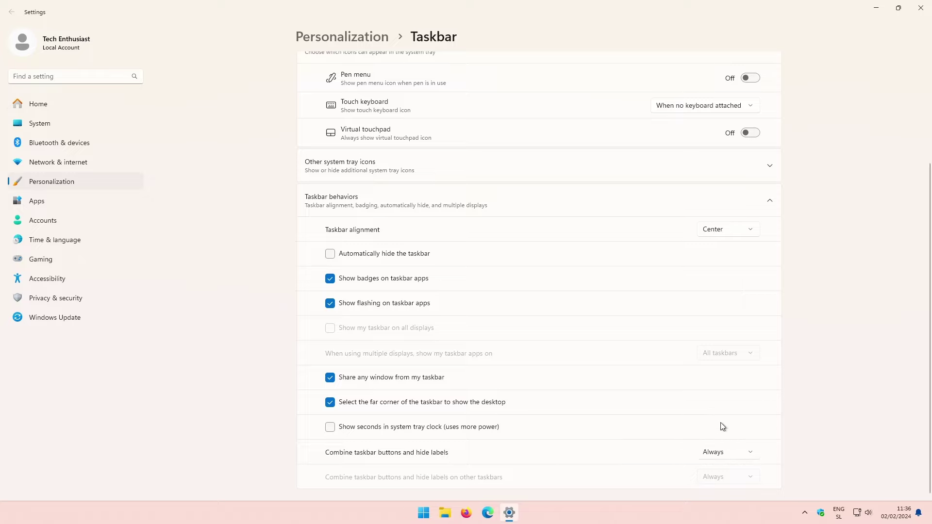
click(723, 449)
click(716, 487)
click(718, 455)
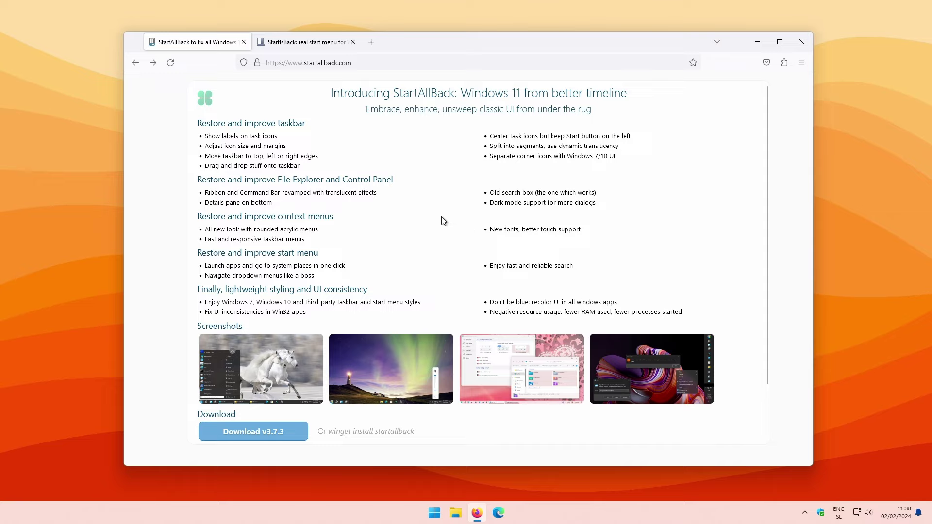
Check the StartIsBack license prices, then return to the StartAllBack page and scroll down.
click(311, 47)
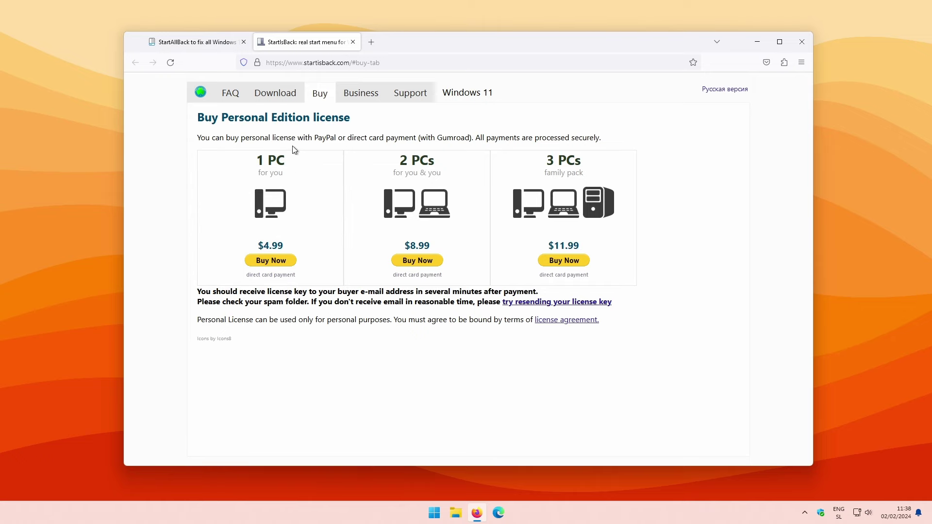
key(ctrl+Tab)
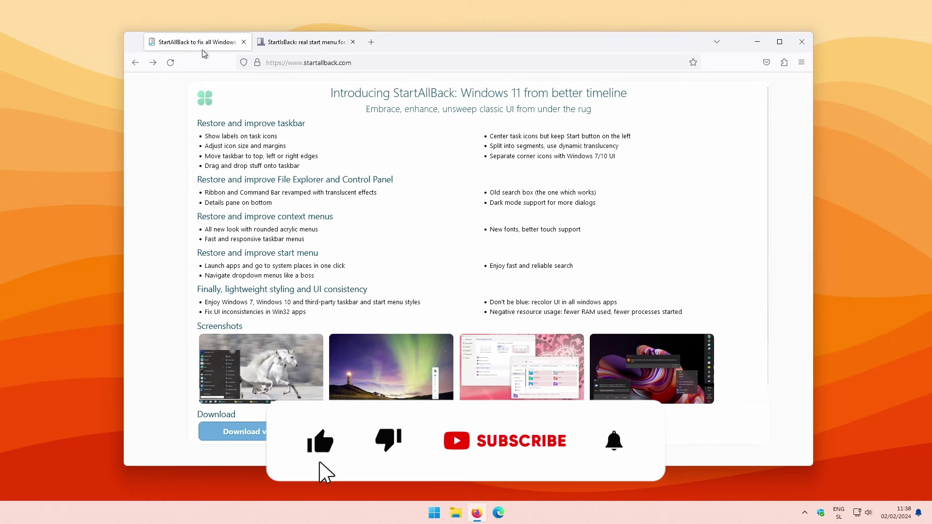
scroll(246, 185, down, 2)
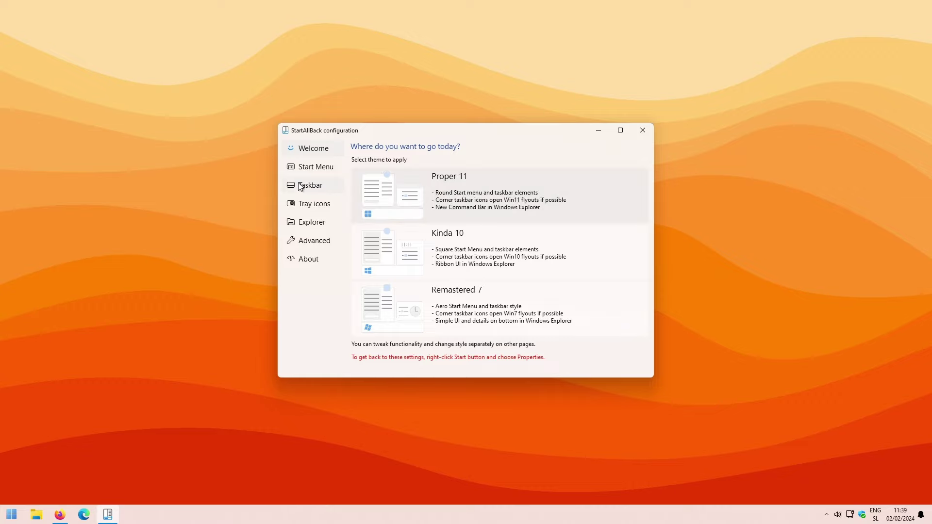
In StartAllBack's Taskbar page, keep 'Always, hide labels', enable Centered task icons and Segments set to Just central segment.
click(313, 187)
click(457, 290)
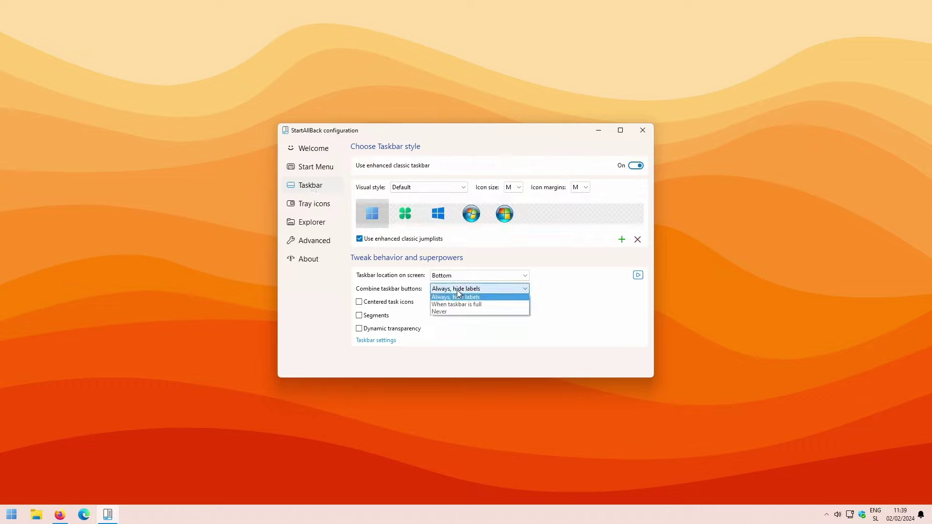
click(464, 300)
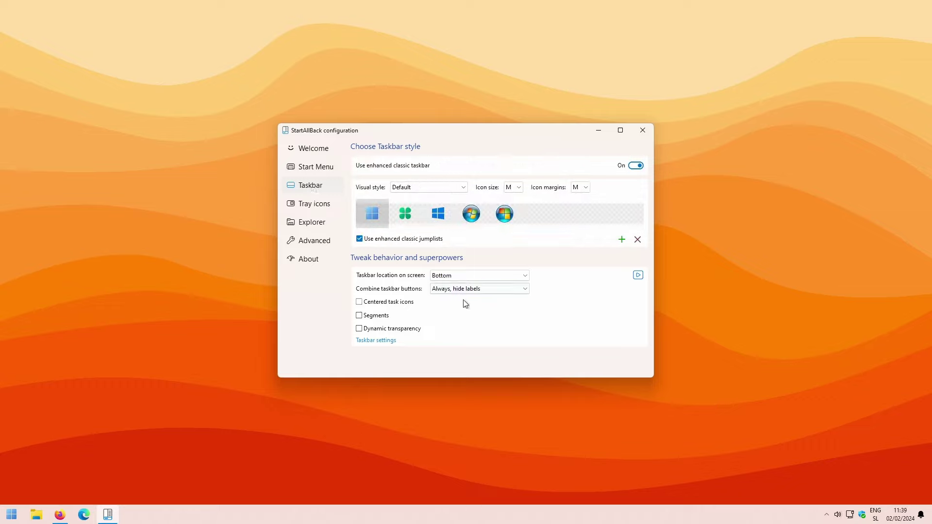
click(384, 304)
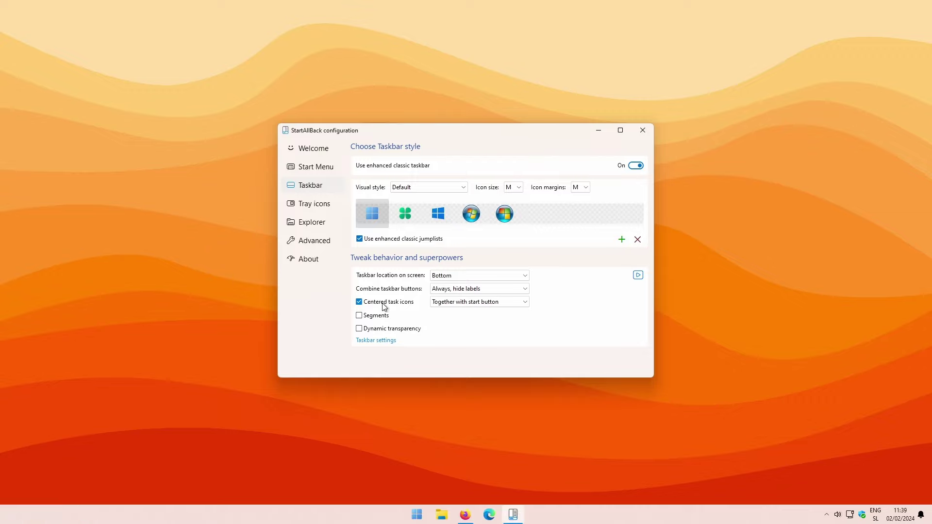
click(376, 316)
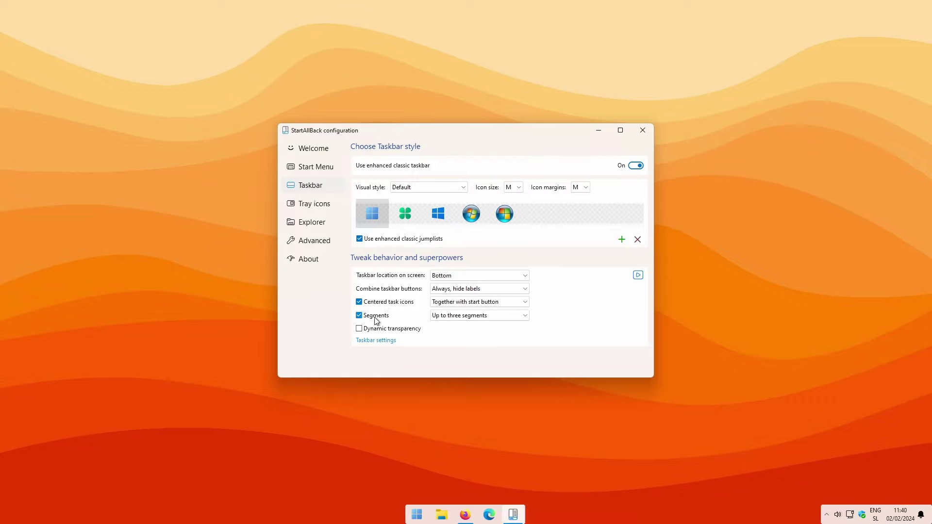
click(455, 318)
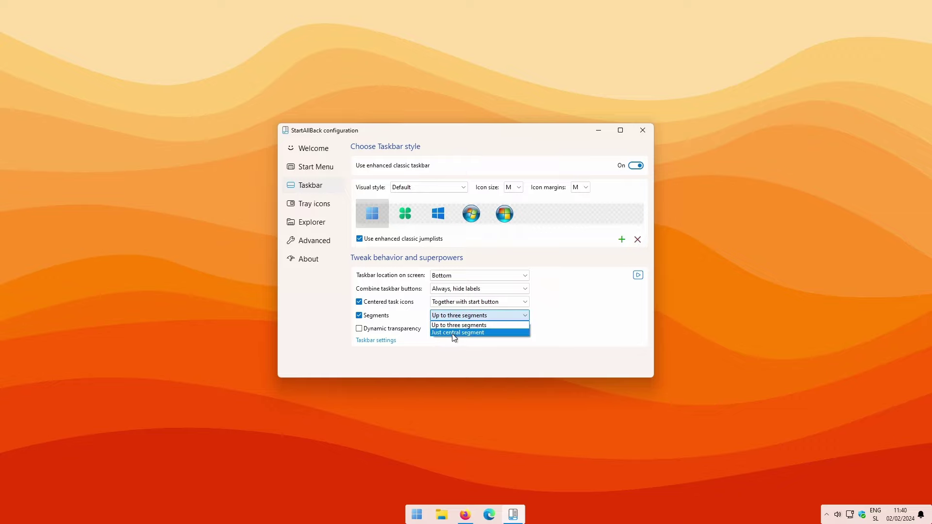
click(454, 333)
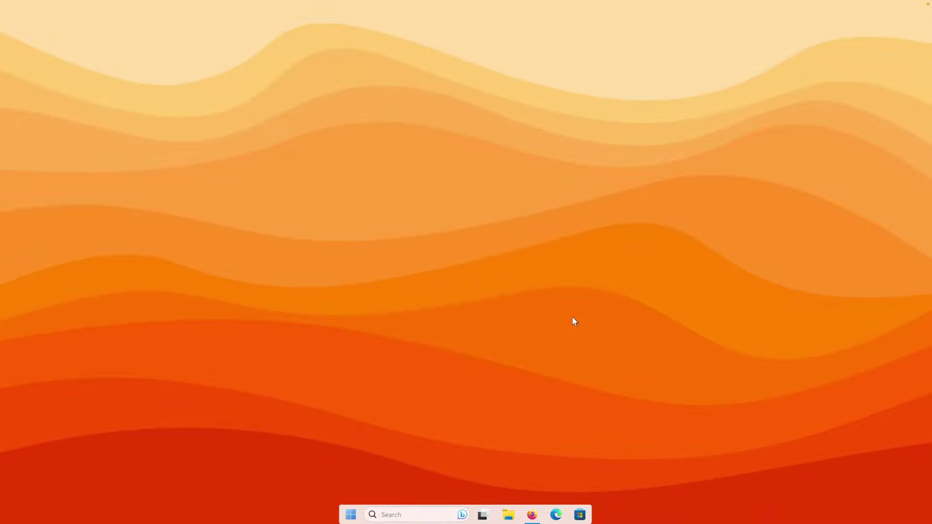
Restore Firefox and switch to the Wallpaper Engine tab showing its 3,99€ Steam price.
click(532, 515)
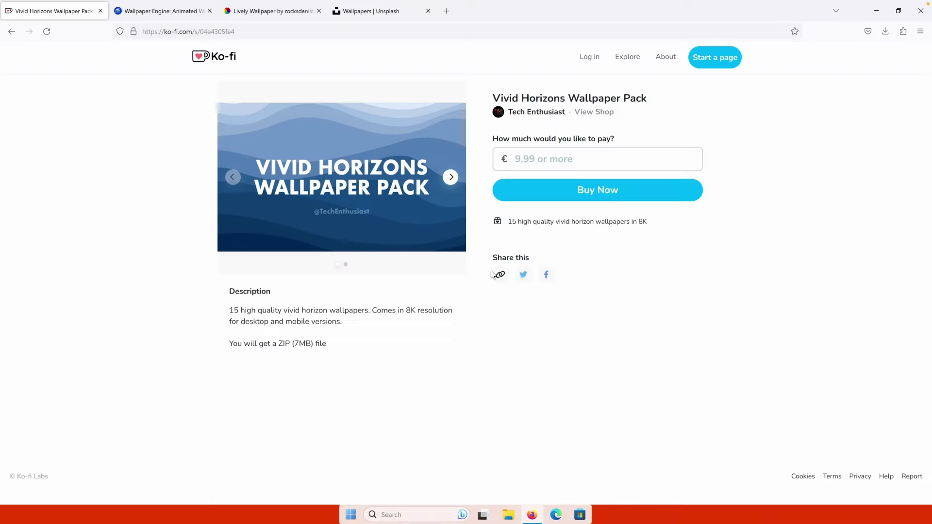
click(243, 31)
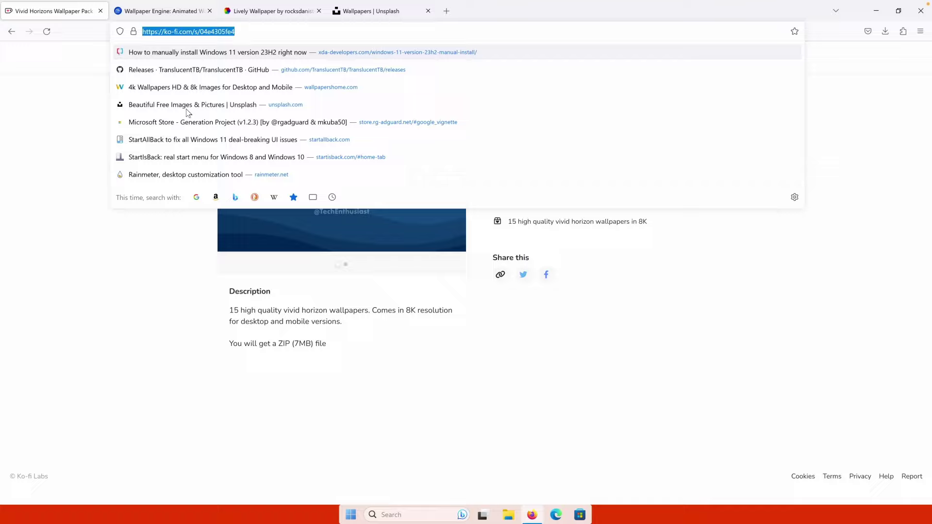
click(217, 182)
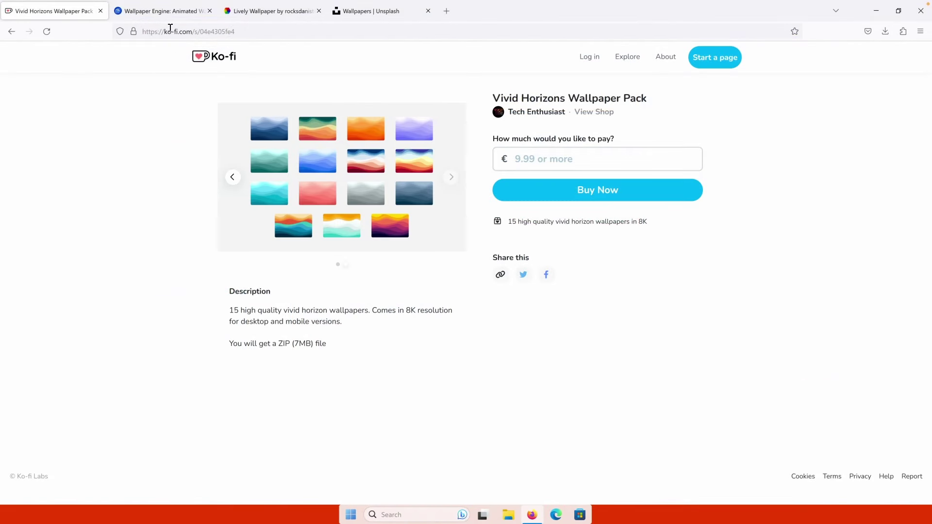
click(162, 11)
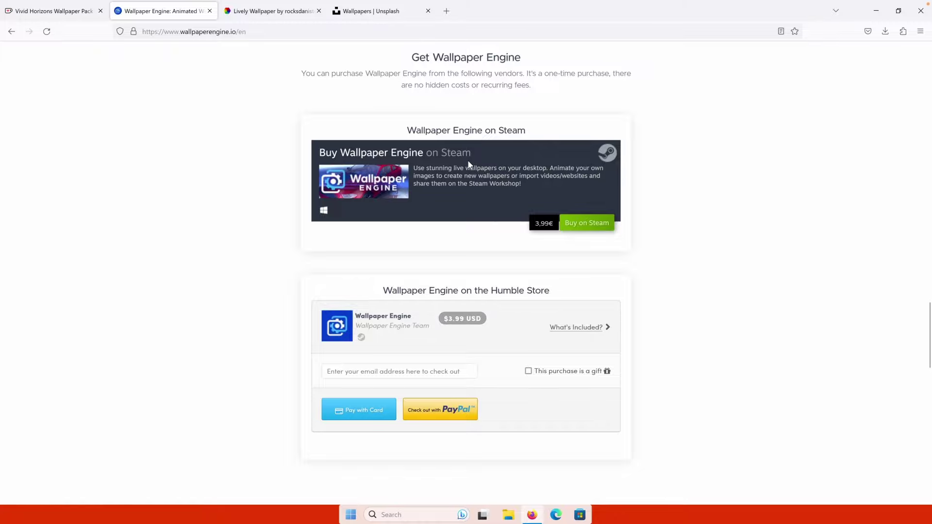
Switch from the Wallpaper Engine page to the Lively Wallpaper tab and scroll through its homepage.
scroll(437, 128, up, 10)
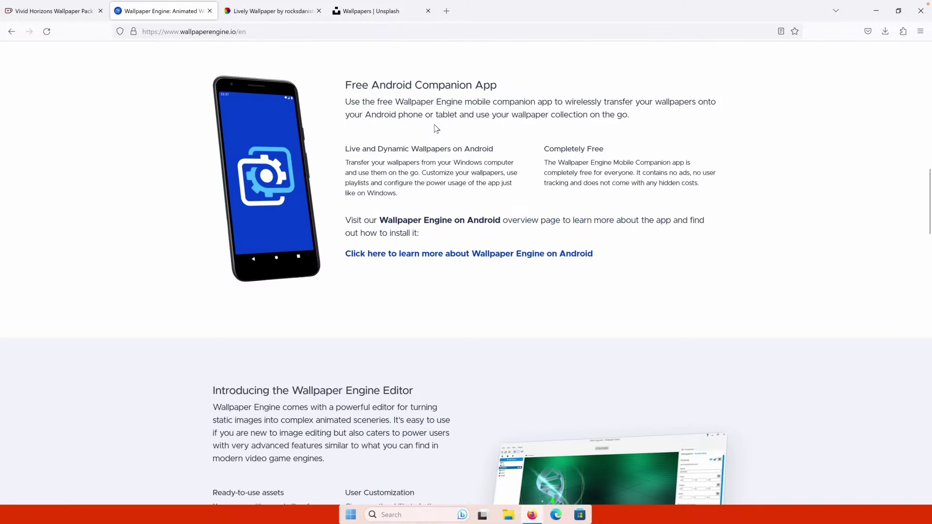
scroll(436, 128, down, 10)
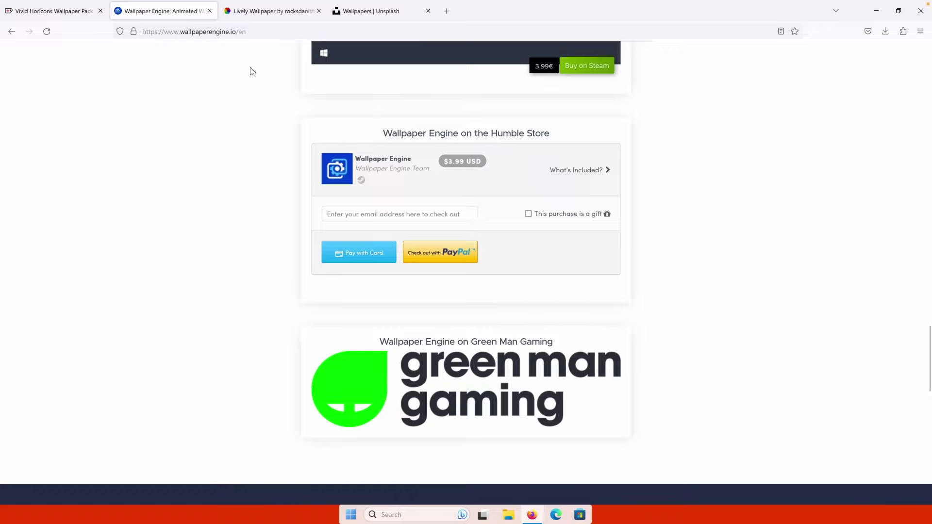
click(265, 15)
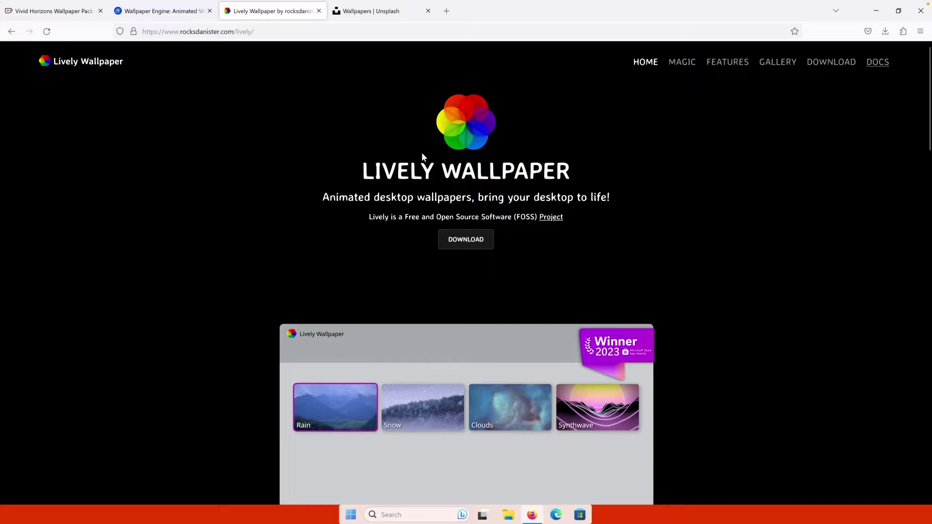
scroll(478, 171, down, 2)
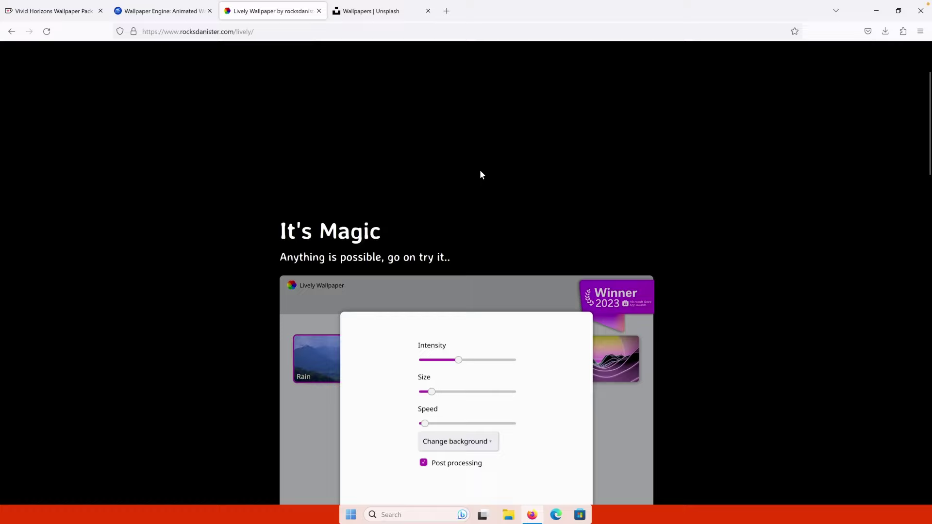
scroll(479, 170, up, 2)
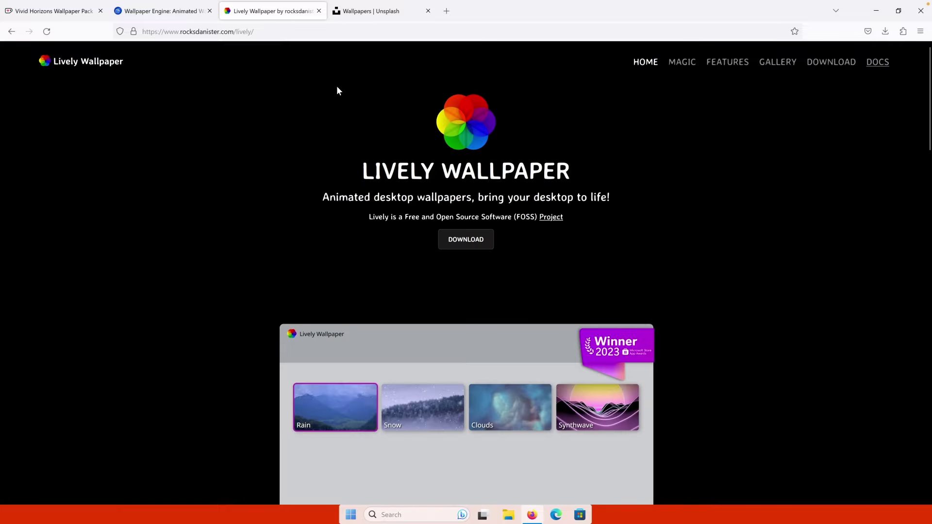
Look over the Unsplash wallpapers page, then switch to the Vivid Horizons Wallpaper Pack tab.
click(374, 20)
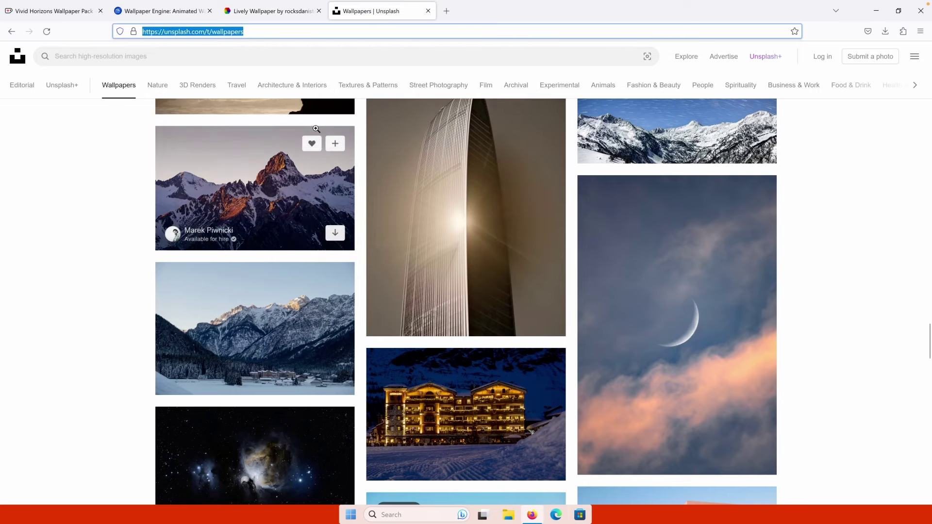
scroll(297, 128, down, 10)
scroll(298, 128, up, 15)
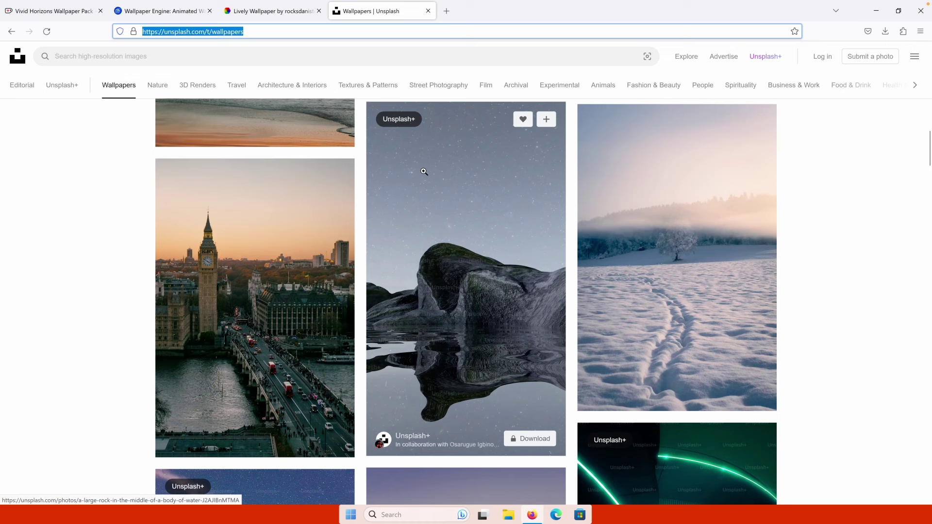
scroll(445, 175, up, 6)
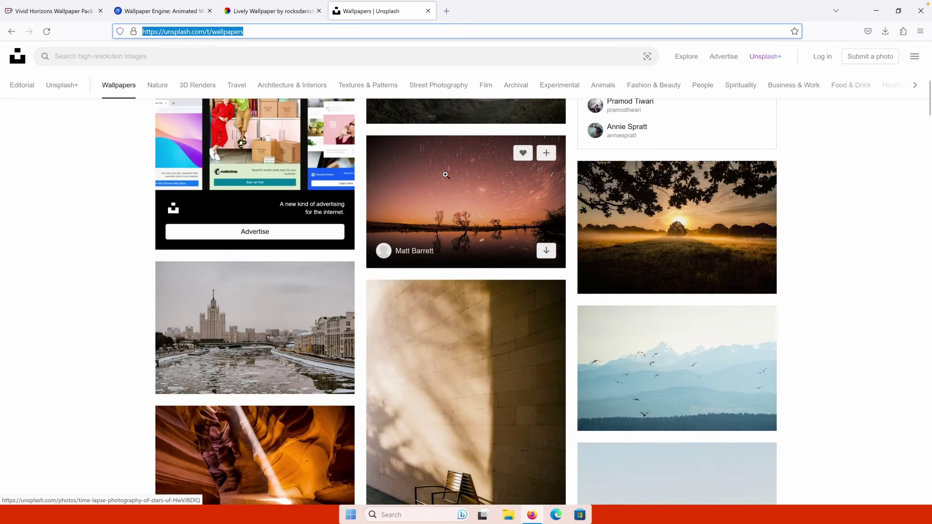
scroll(399, 166, up, 3)
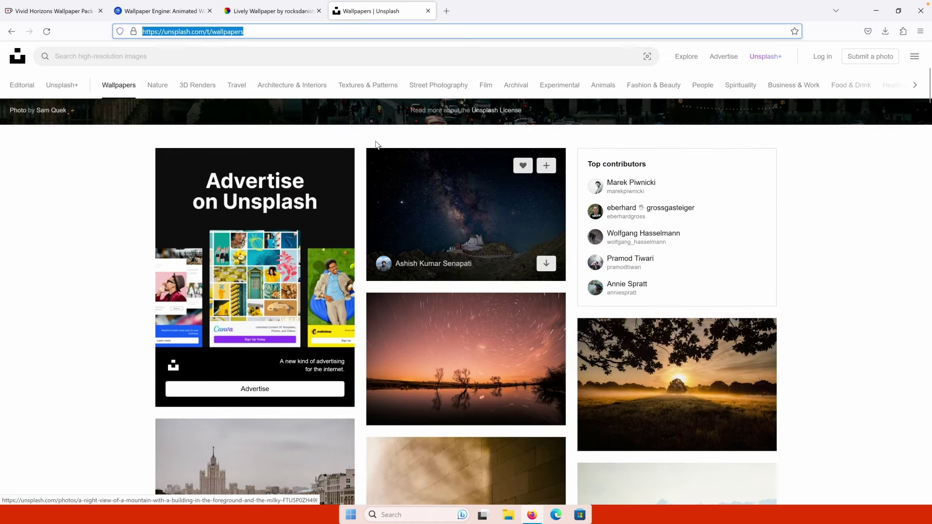
scroll(375, 144, up, 3)
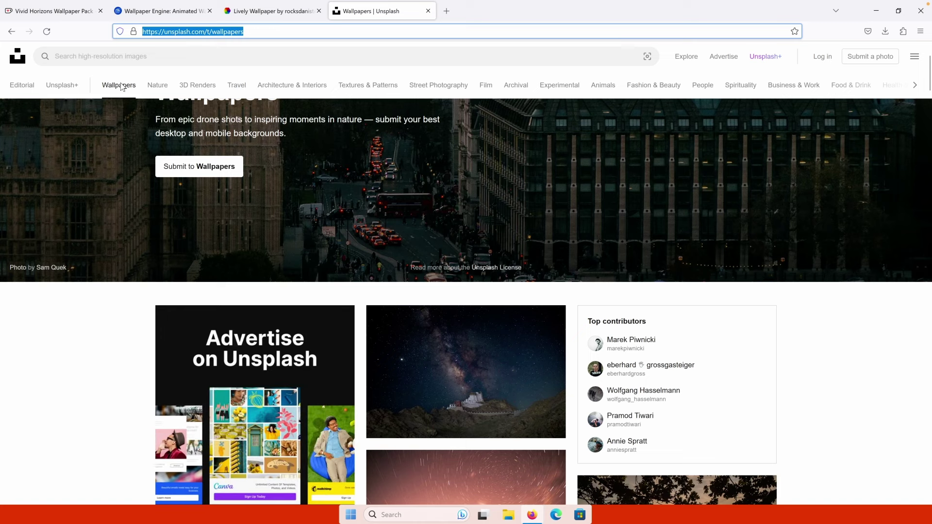
click(122, 86)
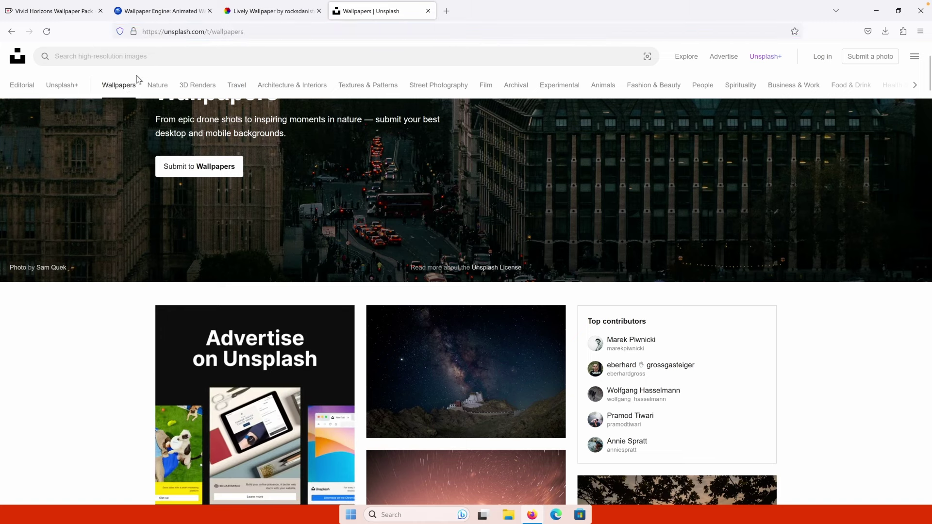
scroll(296, 167, down, 10)
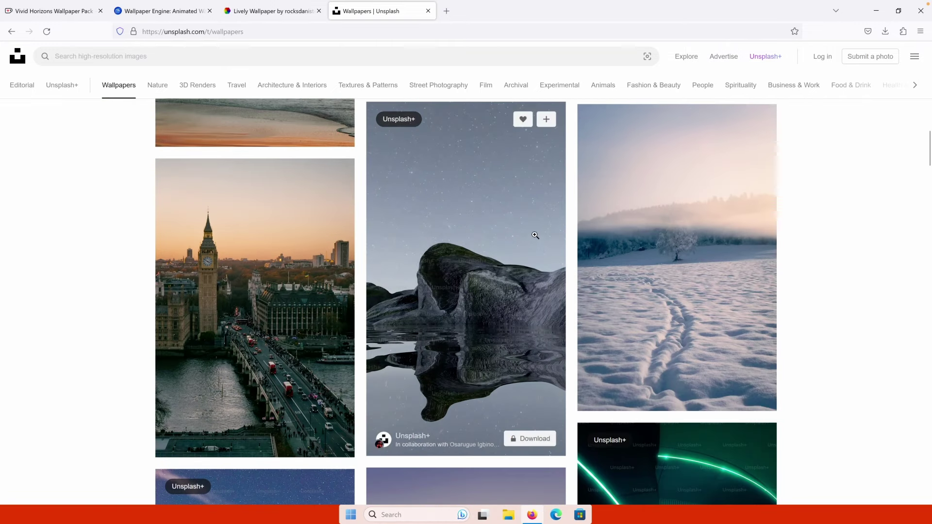
scroll(534, 236, down, 4)
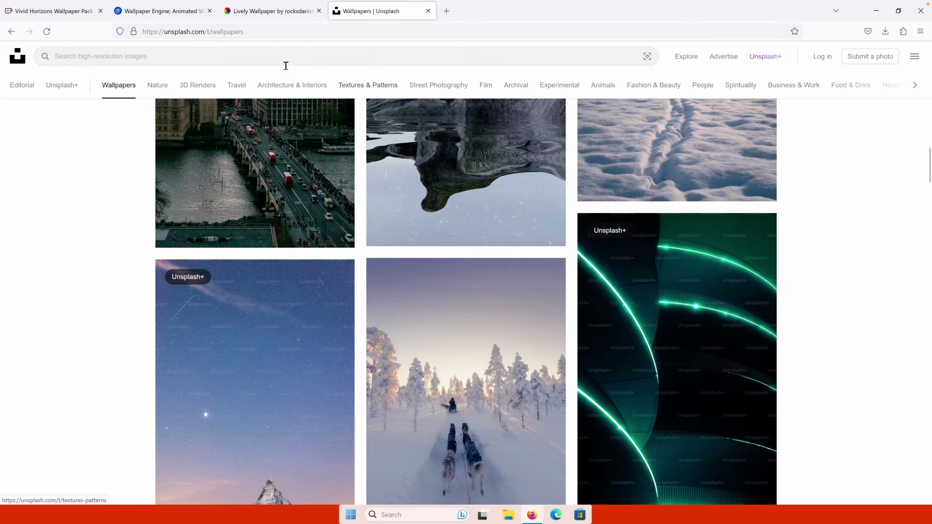
click(57, 14)
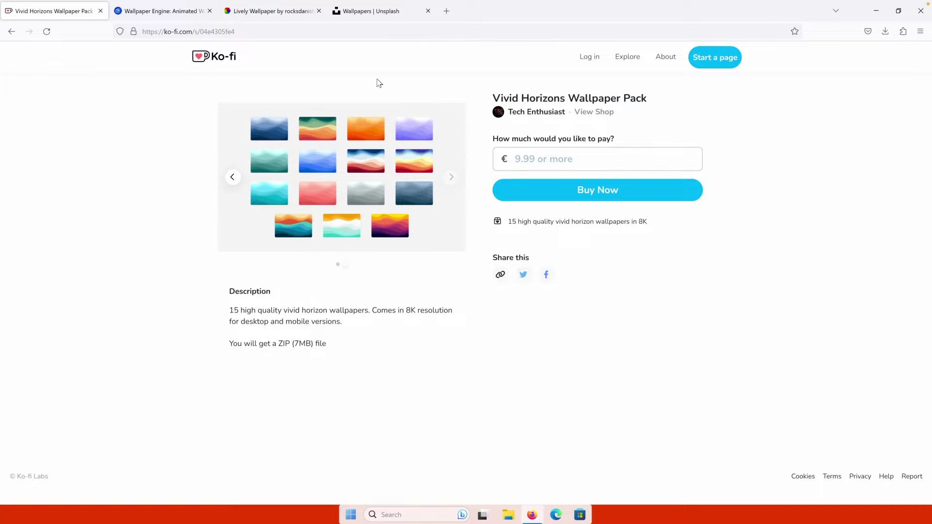
View the Lively Wallpaper and Wallpaper Engine tabs, then show the desktop and launch Microsoft Store.
click(263, 14)
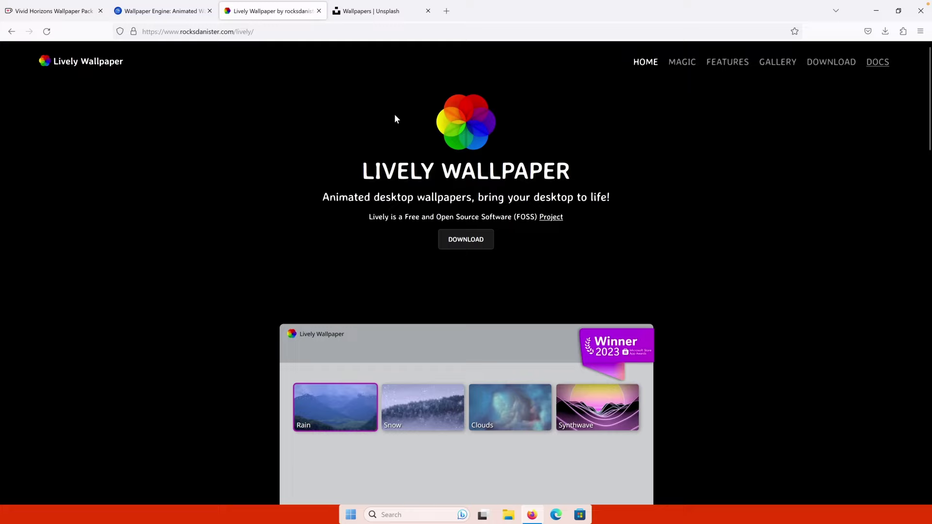
click(194, 12)
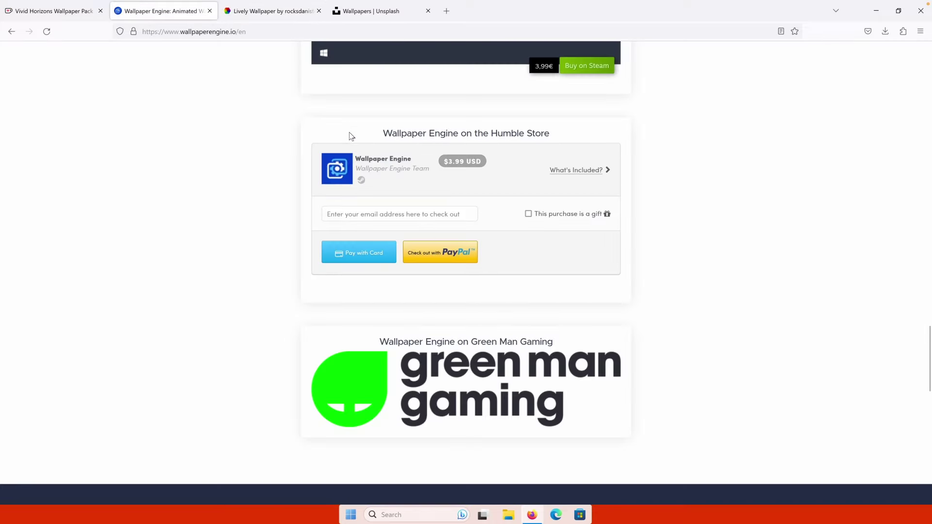
key(super+d)
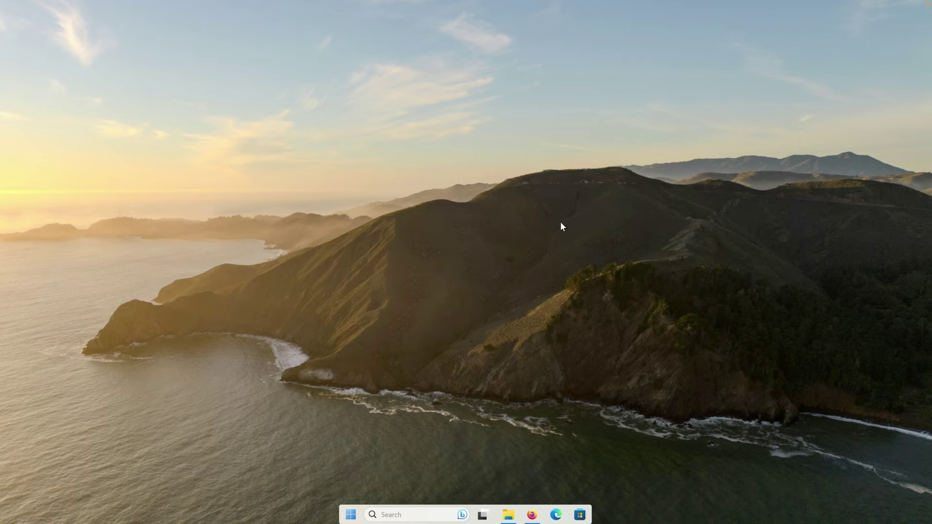
click(580, 515)
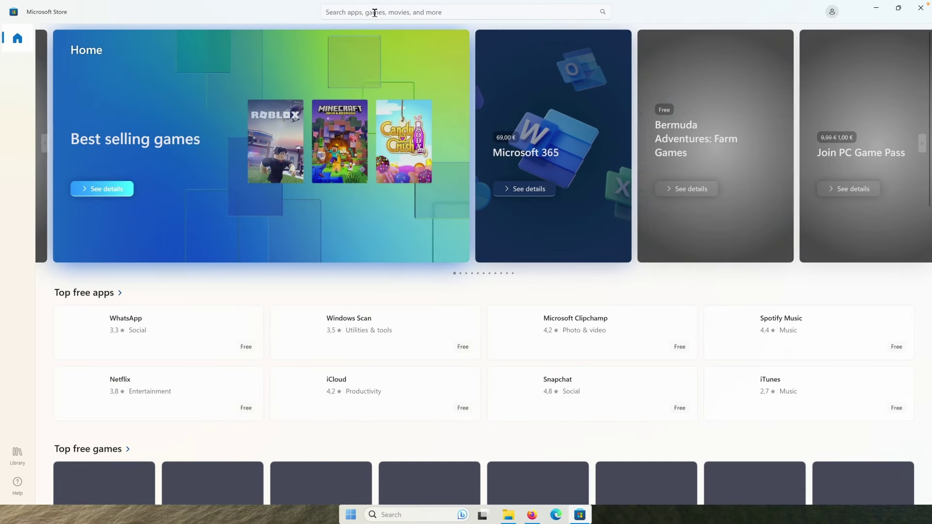
Search 'bewidgets' in the Store, open its app page, then return to Firefox for a new tab.
click(383, 11)
text(bewidgets)
click(386, 27)
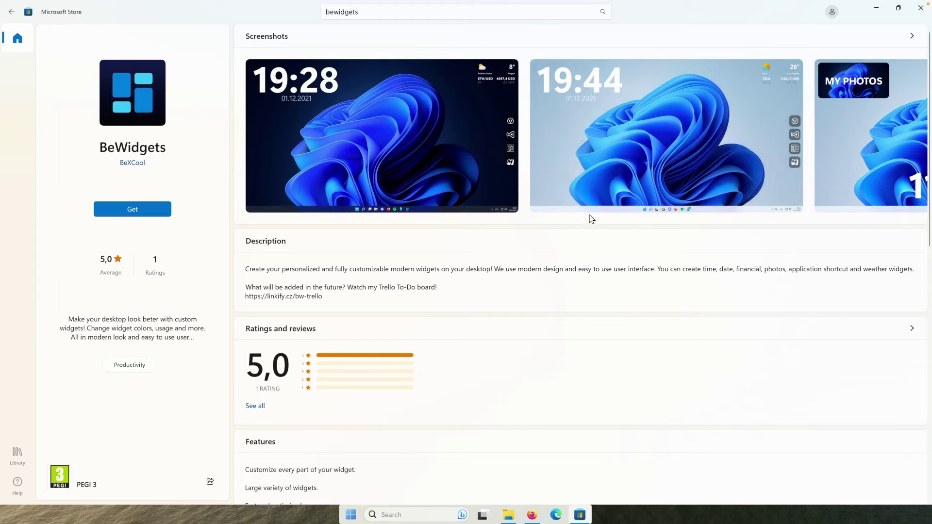
click(531, 515)
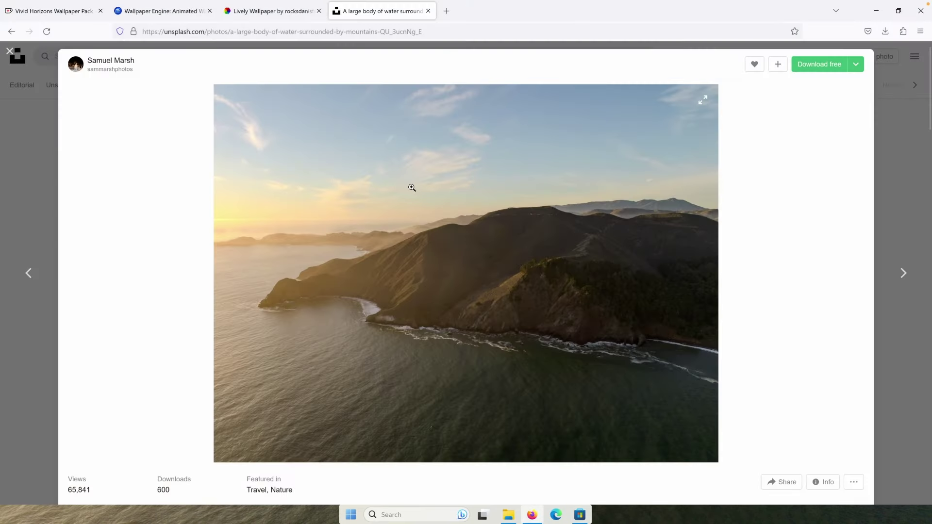
click(409, 36)
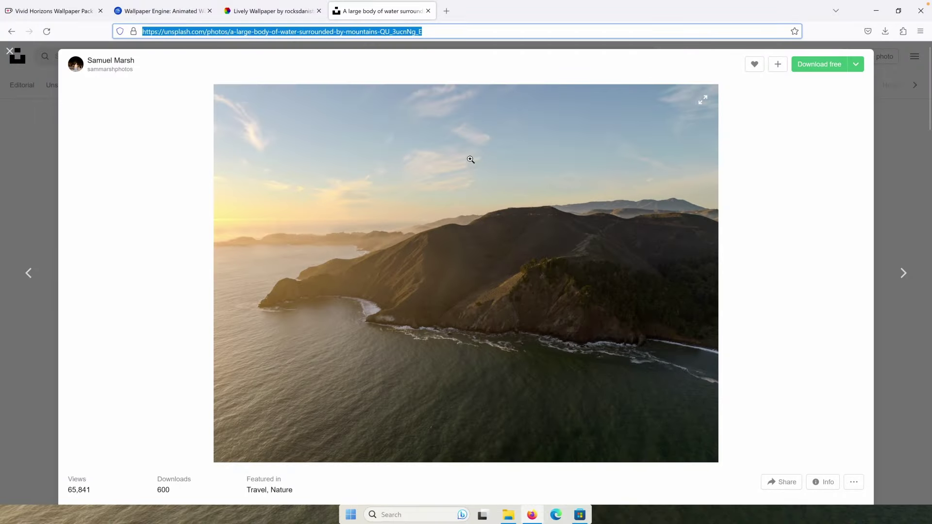
Download the Rainmeter installer from rainmeter.net and the Mond skin from visualskins.com/skin/mond.
click(446, 10)
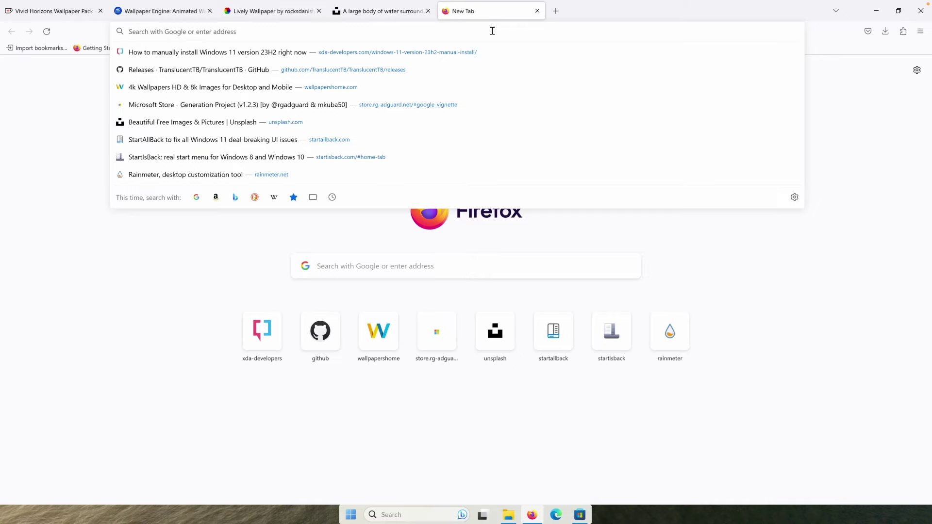
click(186, 174)
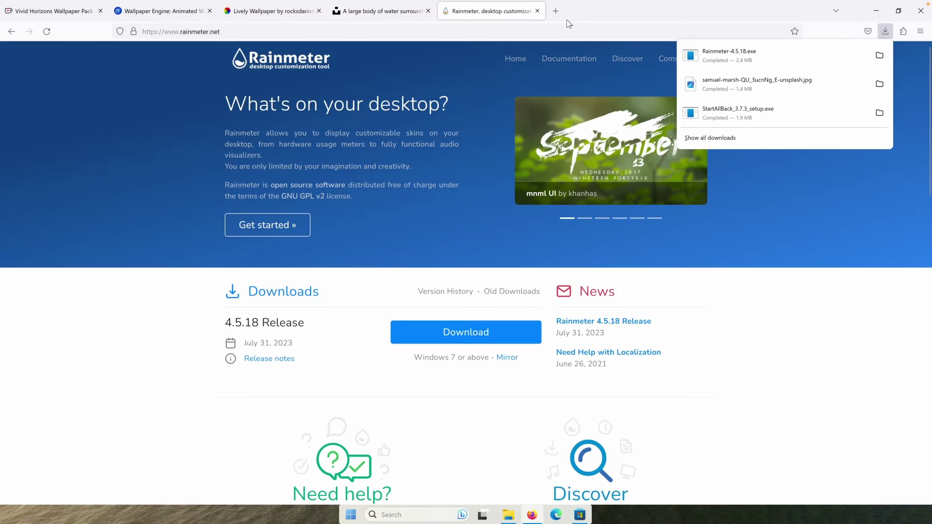
click(556, 11)
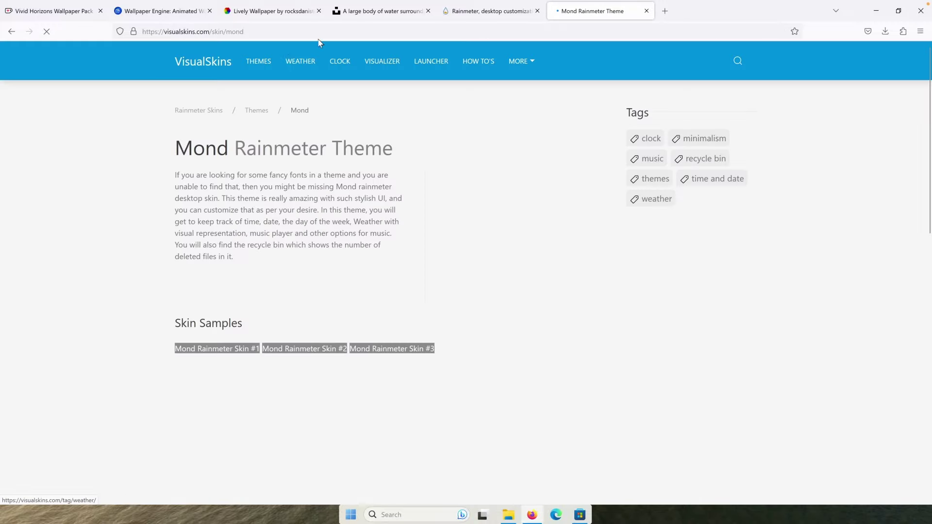
scroll(374, 129, down, 10)
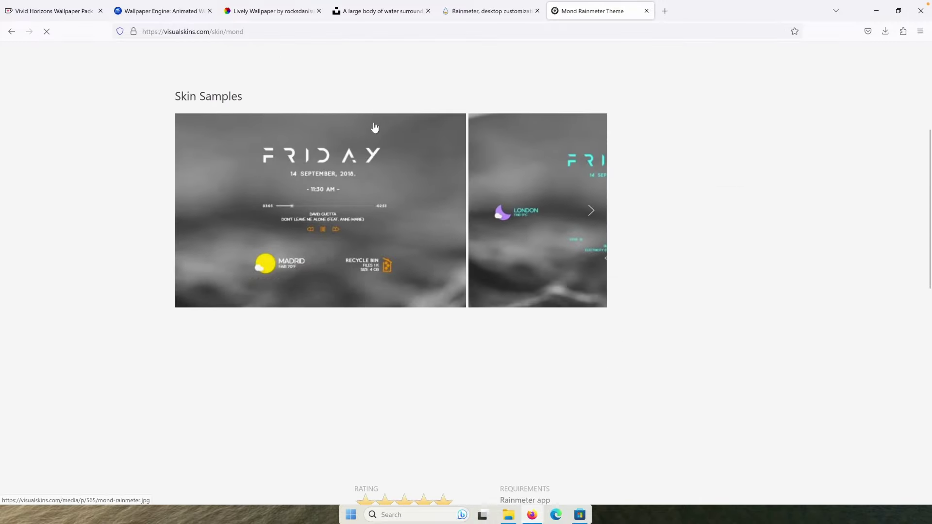
click(245, 291)
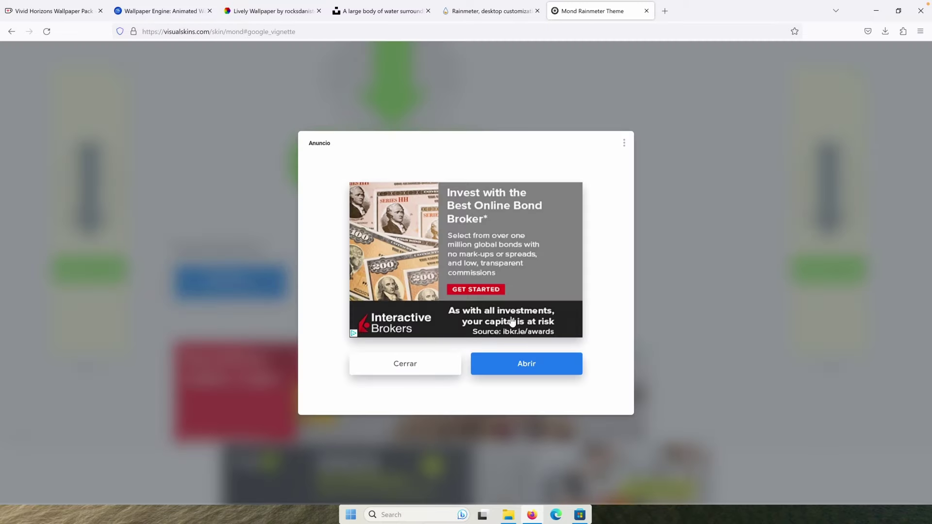
click(405, 365)
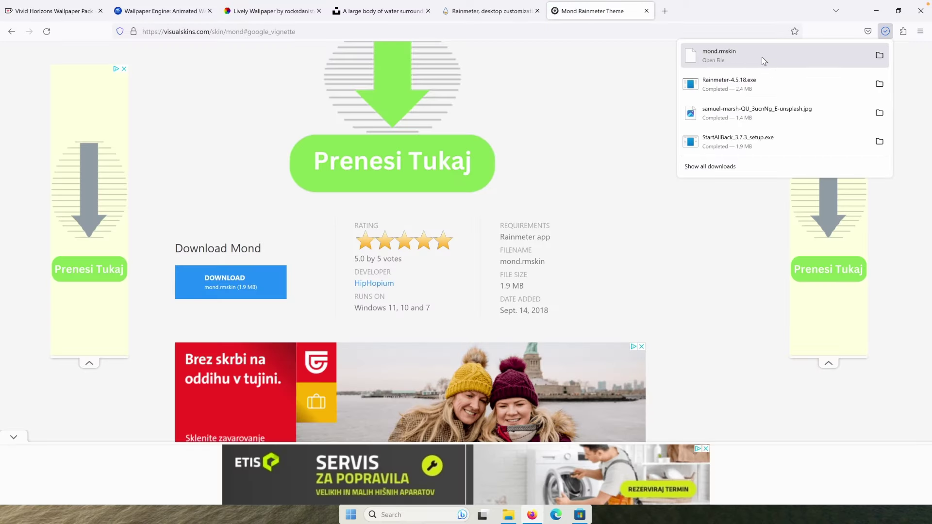
Close Firefox, open the Downloads folder, and select the Rainmeter-4.5.18 installer.
click(646, 10)
click(921, 10)
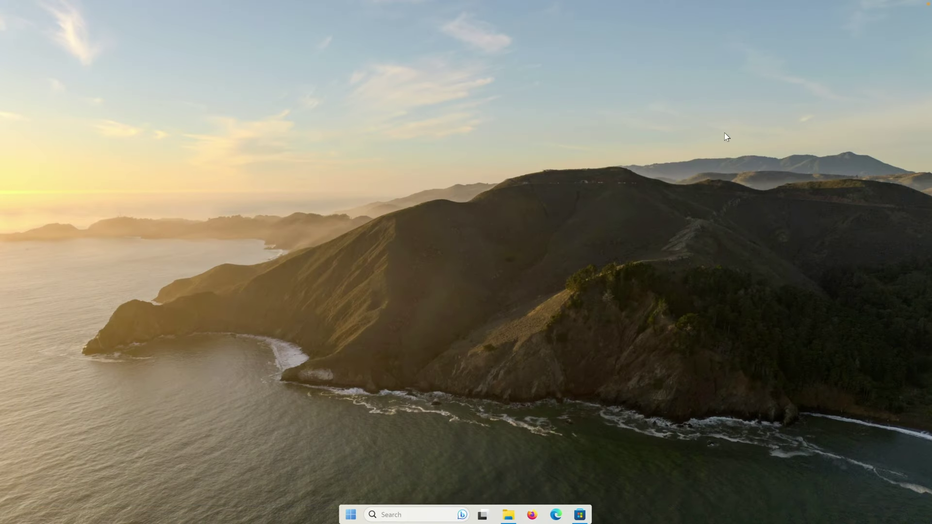
click(509, 516)
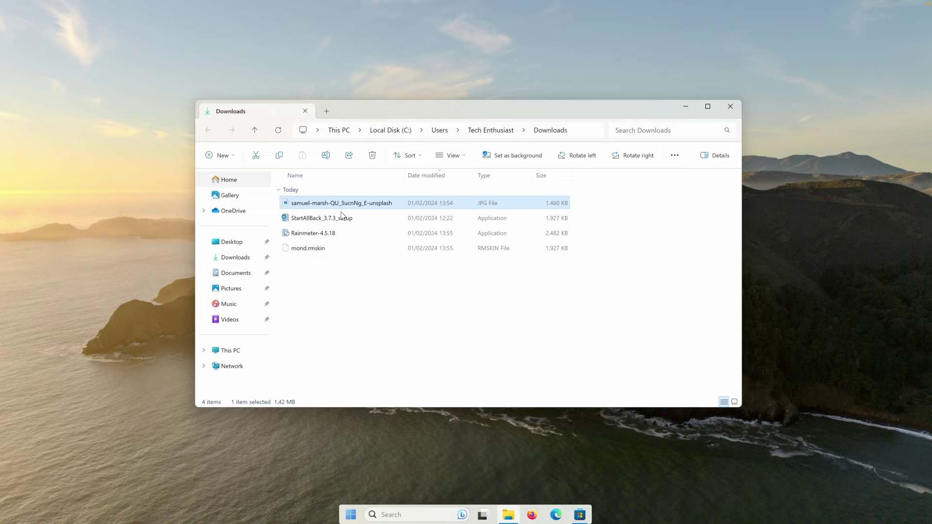
click(333, 235)
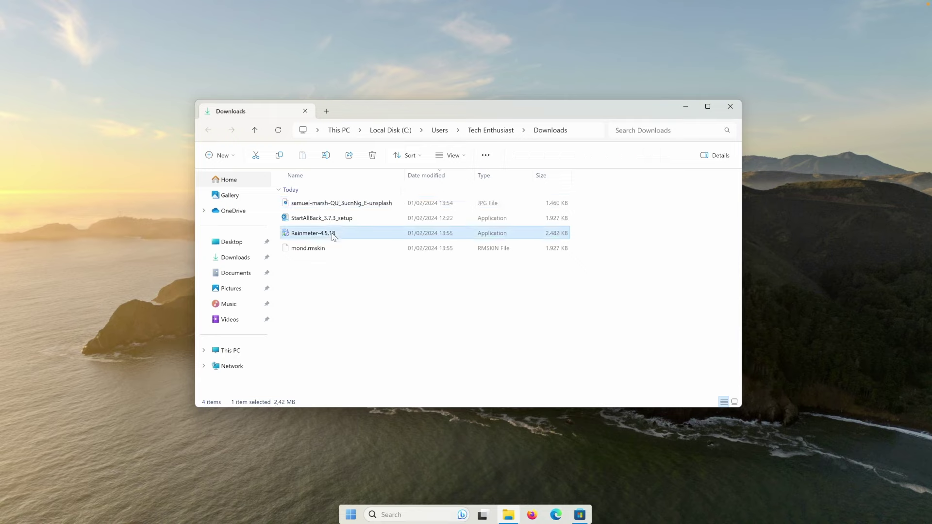
Install Rainmeter 4.5.18 in English with the default options.
double_click(333, 235)
click(475, 280)
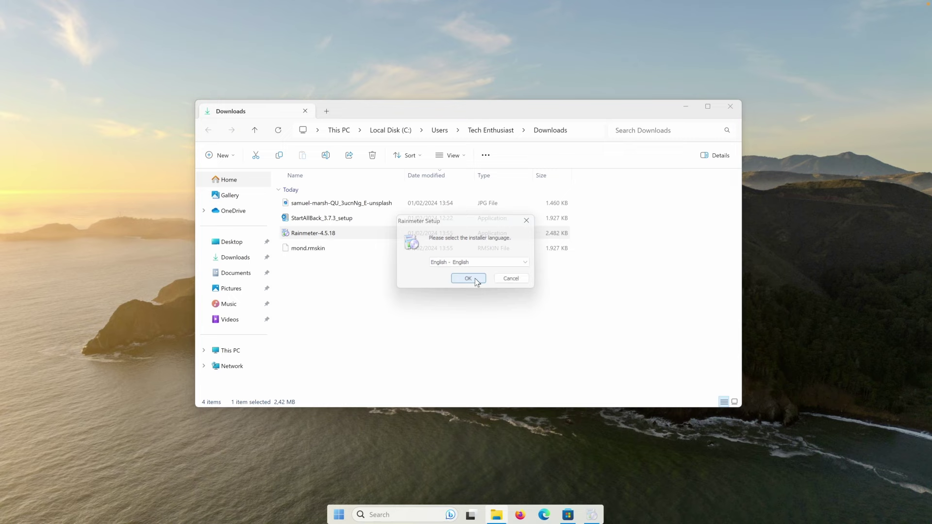
click(672, 127)
click(685, 106)
click(521, 334)
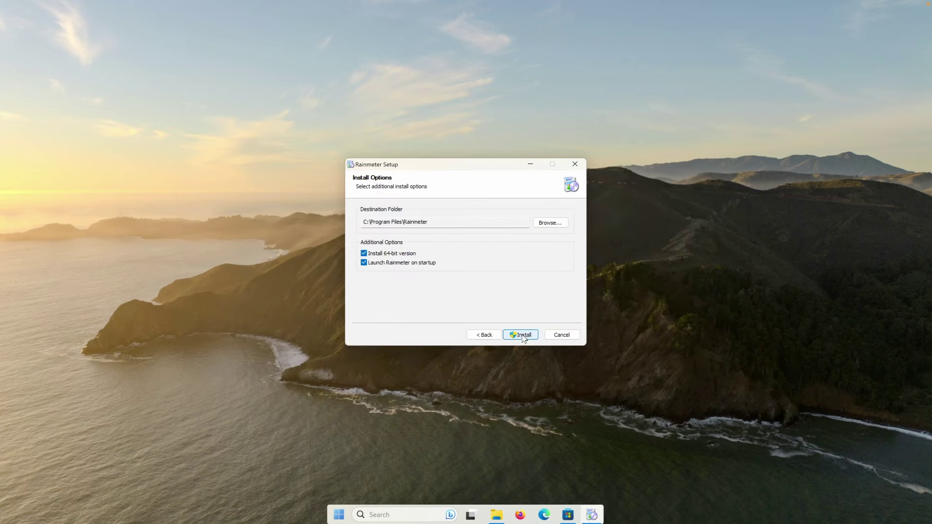
click(525, 335)
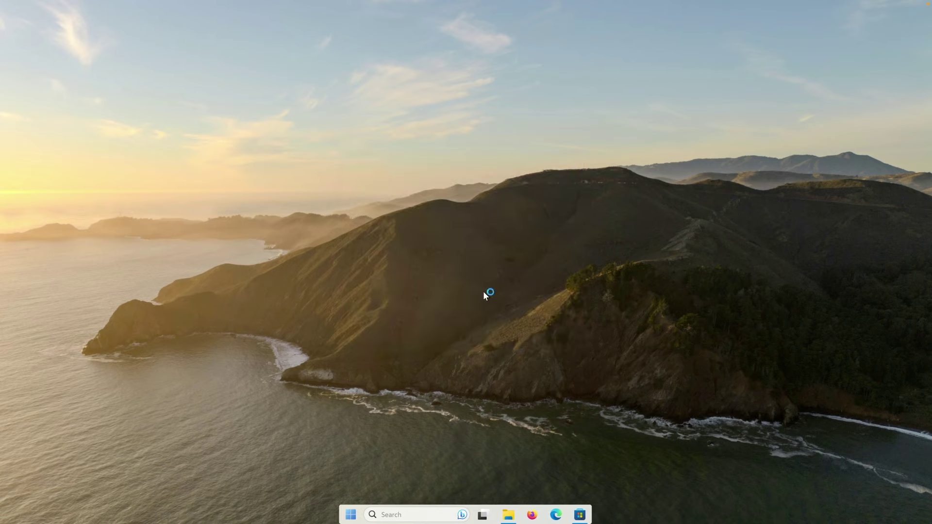
Install the Mond skin and its layout from mond.rmskin in Downloads.
click(508, 514)
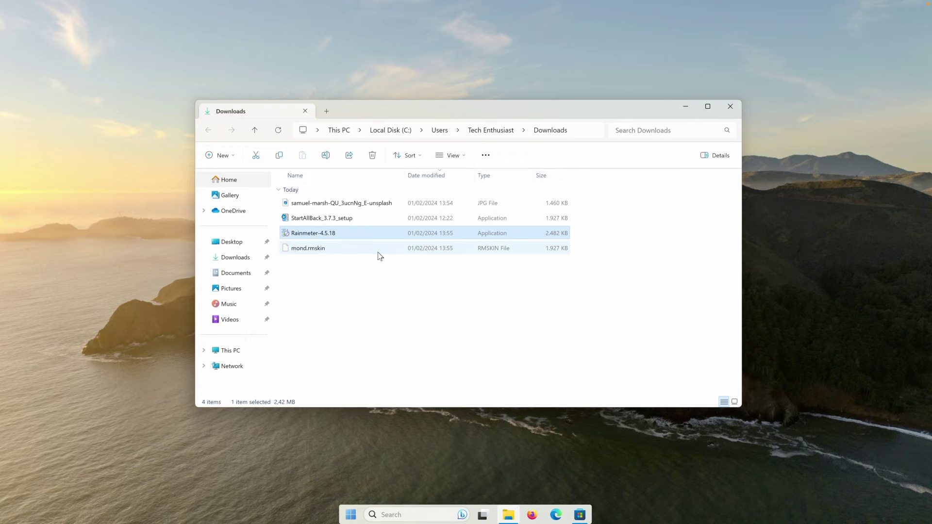
click(380, 251)
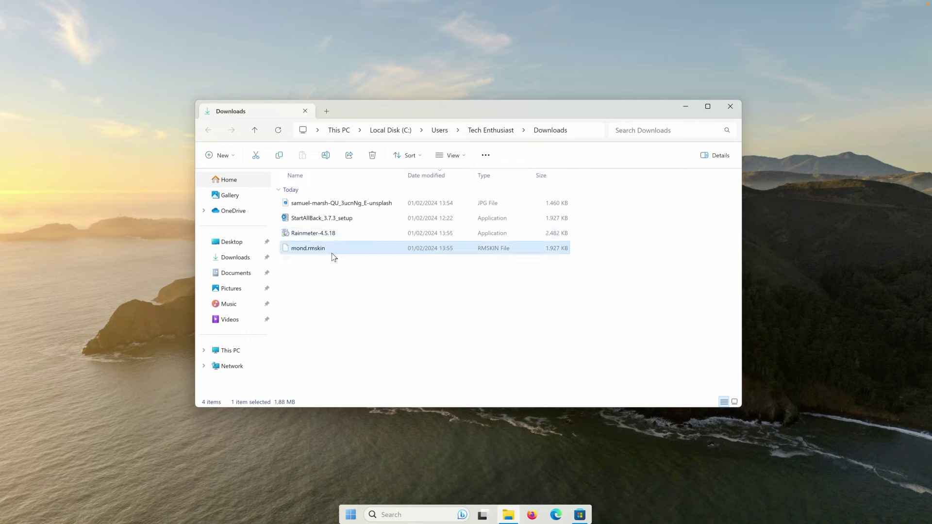
double_click(332, 252)
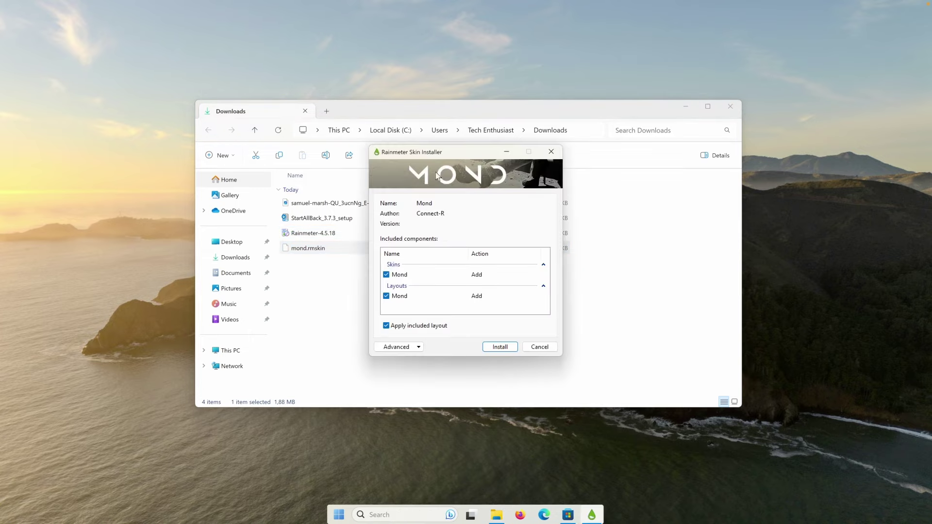
click(506, 346)
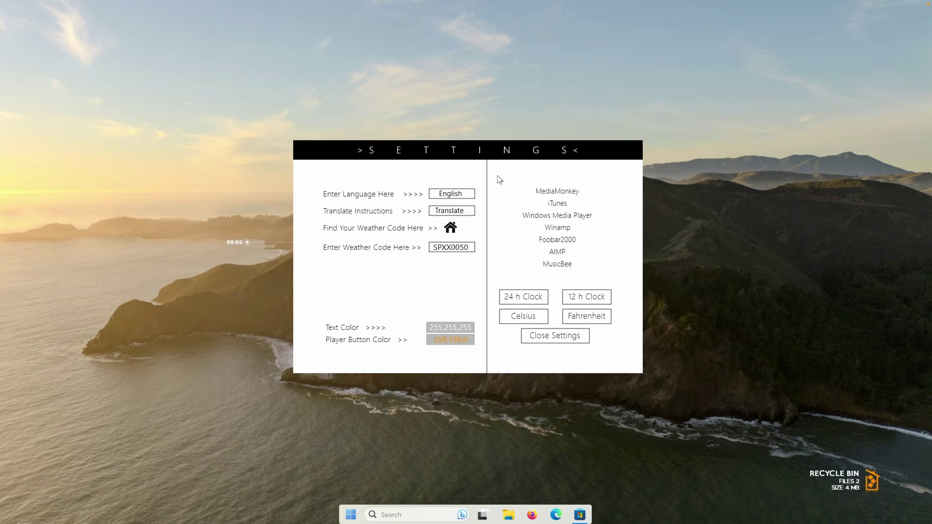
Close the Mond settings panel and unload the media player and Recycle Bin widgets.
click(558, 337)
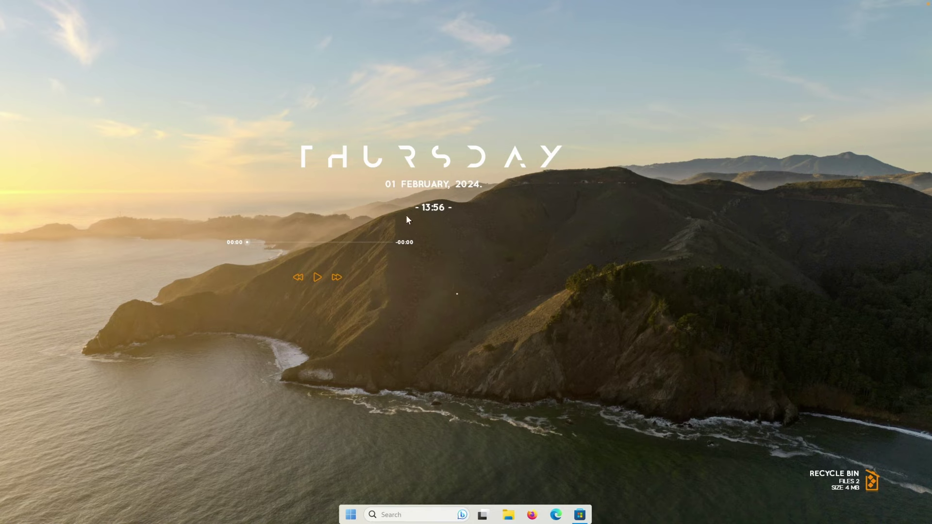
right_click(405, 243)
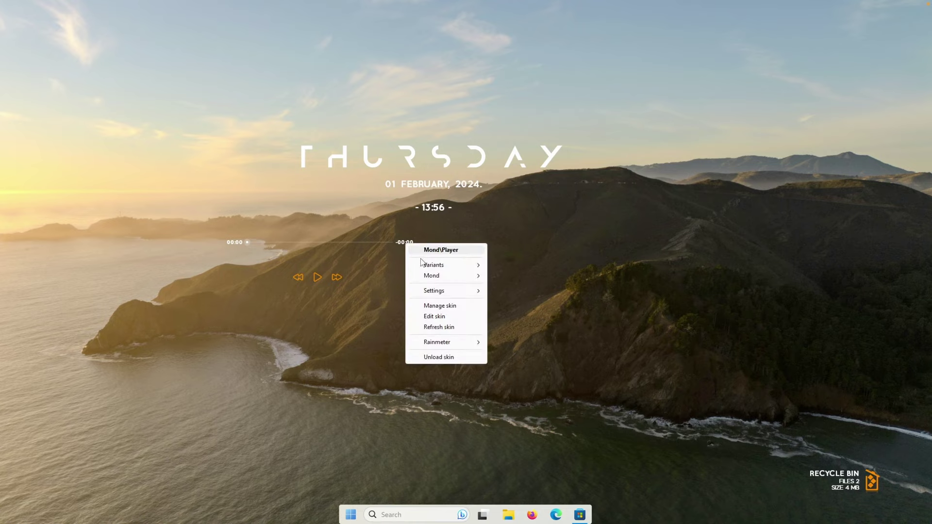
click(432, 358)
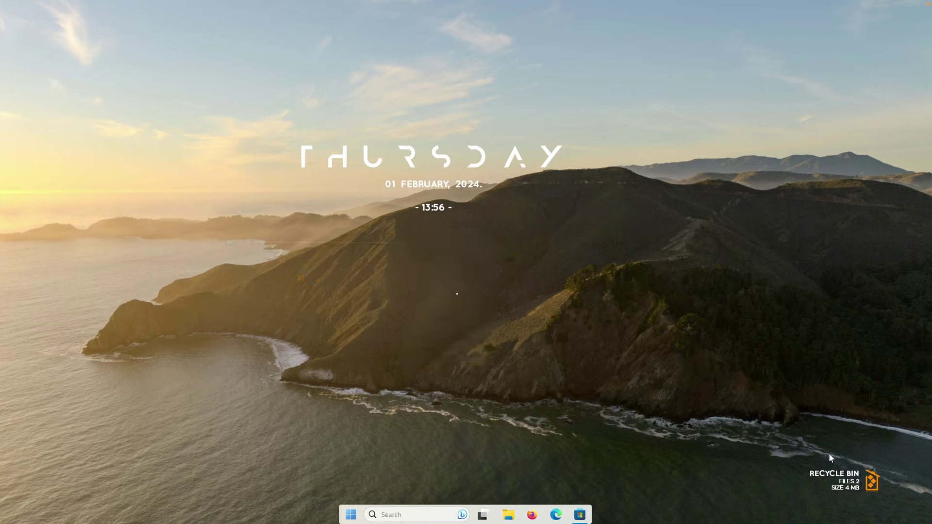
right_click(855, 480)
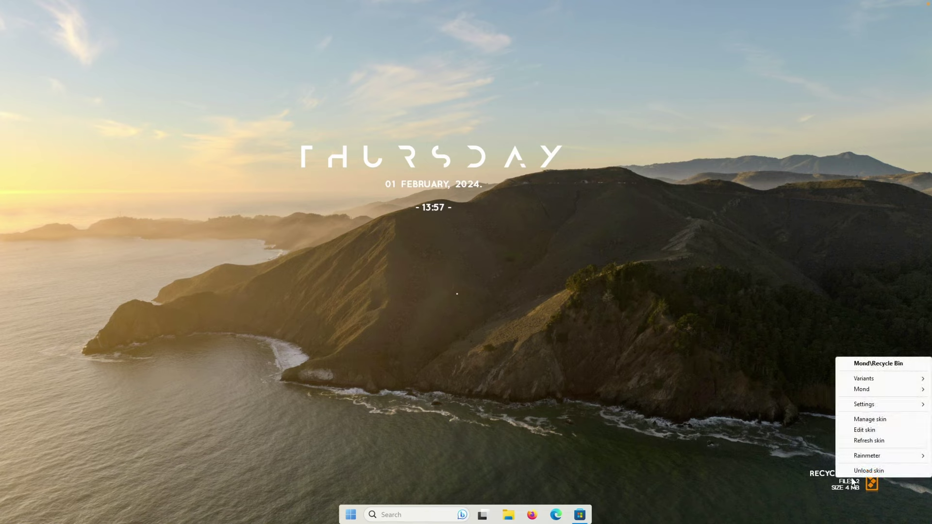
click(868, 470)
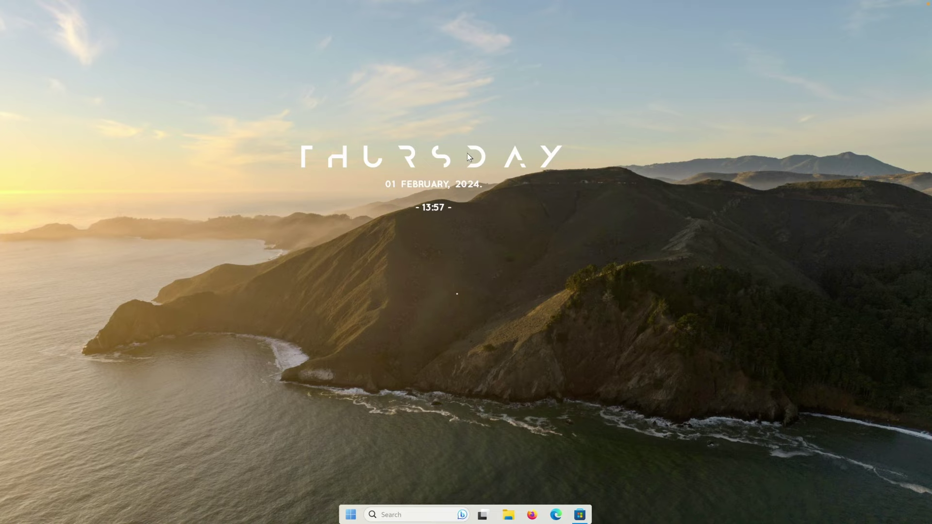
Unload the weather widget and position the THURSDAY widget at the top centre.
drag(444, 161, 479, 107)
right_click(455, 294)
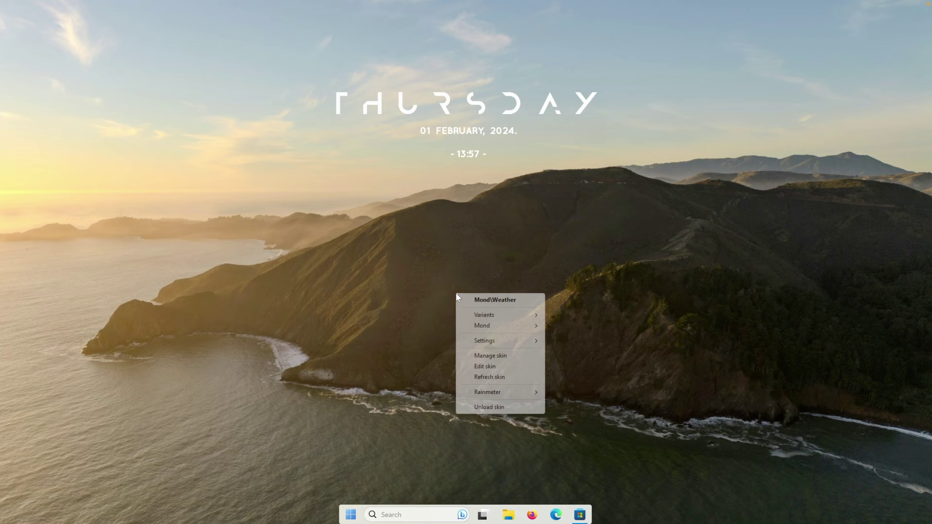
click(489, 407)
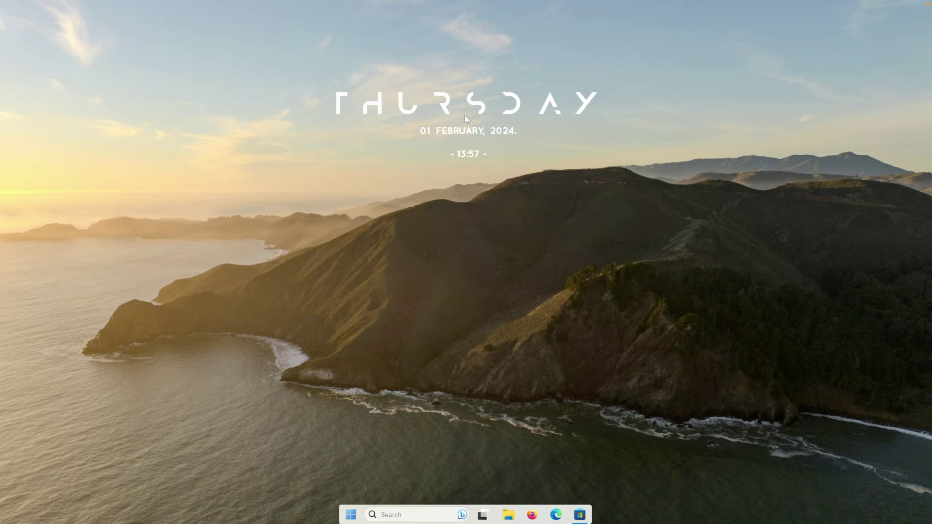
mouse_move(476, 104)
mouse_down()
mouse_move(466, 105)
mouse_move(486, 115)
mouse_move(482, 105)
mouse_up()
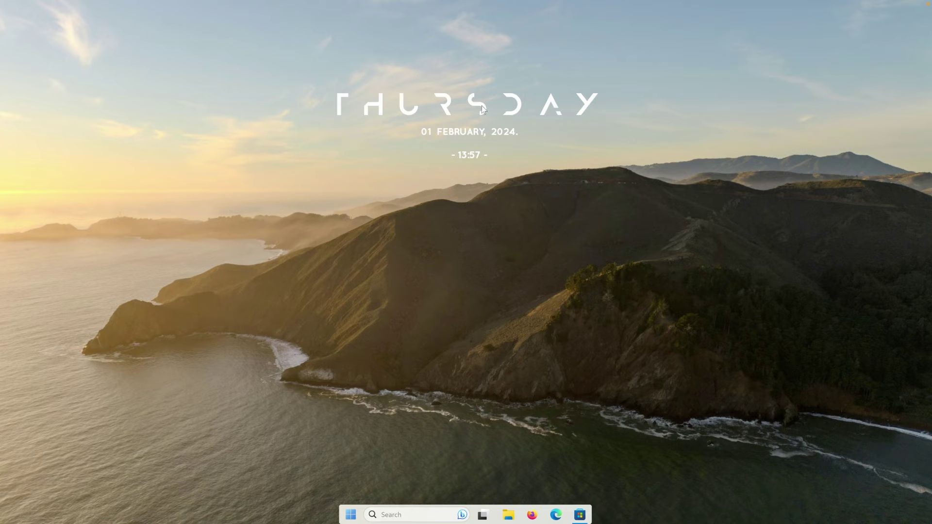
Open the Clock skin file in Notepad and change Scale from 1.06 to 1.35.
right_click(479, 106)
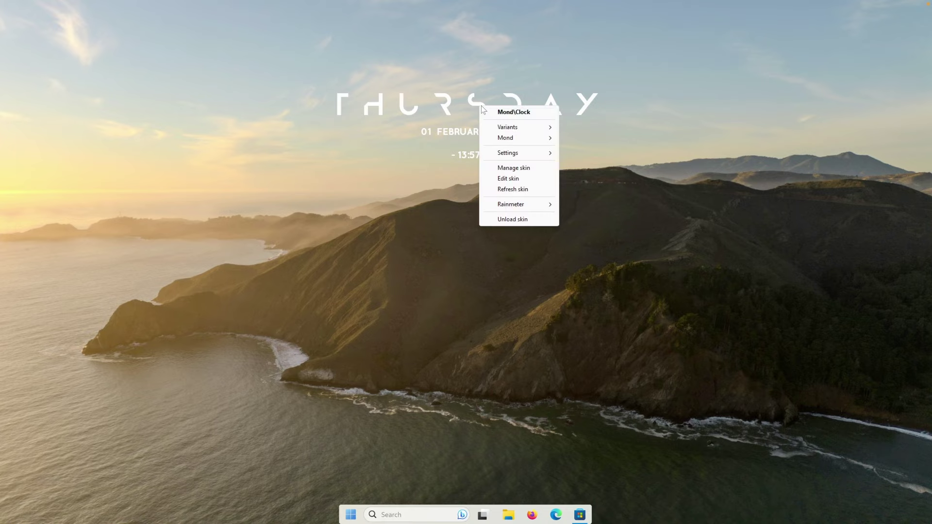
click(510, 179)
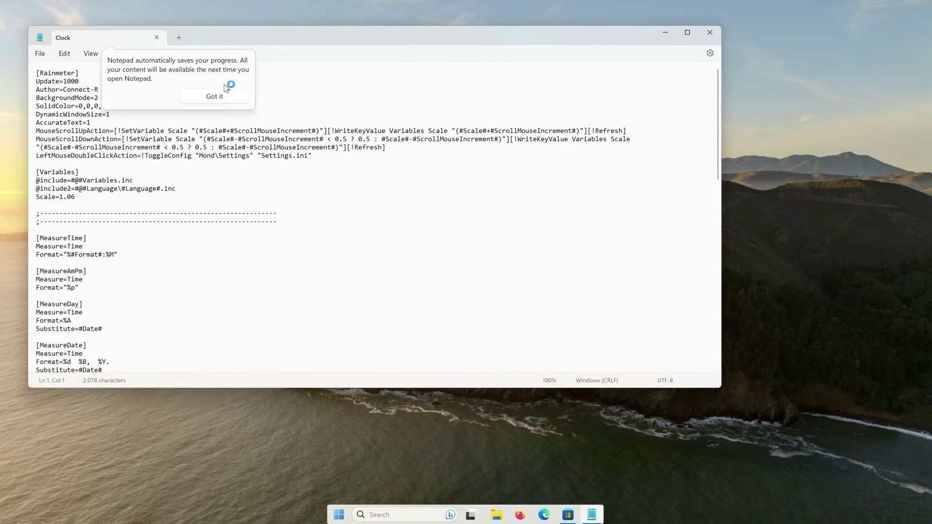
click(227, 95)
drag(290, 36, 333, 172)
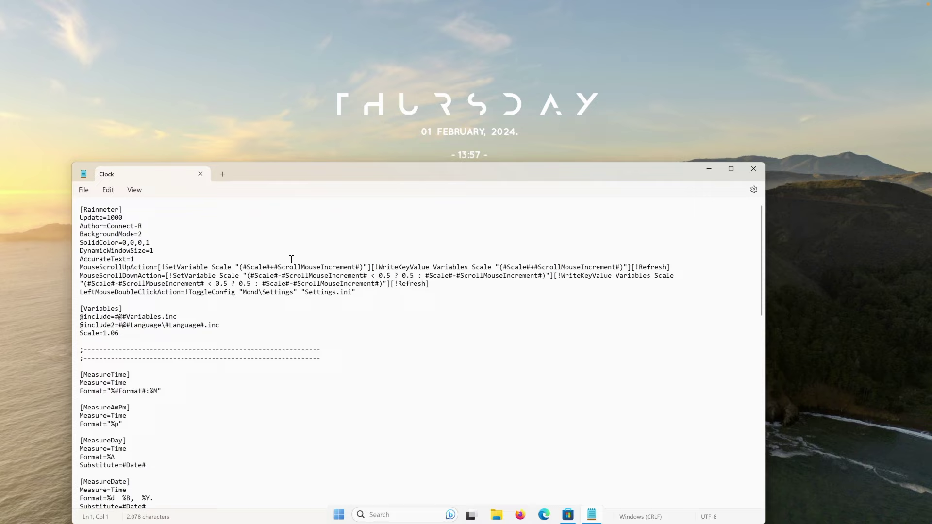
double_click(116, 334)
key(BackSpace)
Refresh the clock skin to apply the larger scale and recentre the widget near the top.
right_click(478, 104)
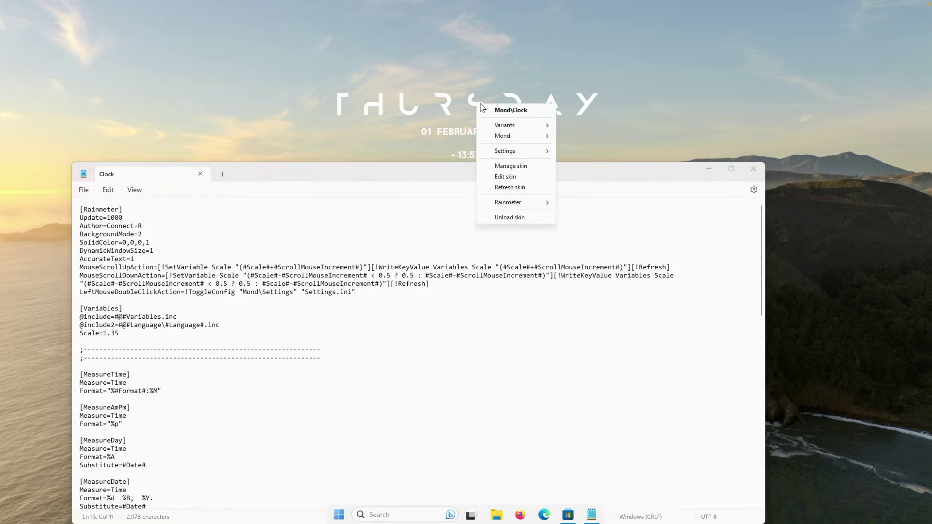
click(512, 187)
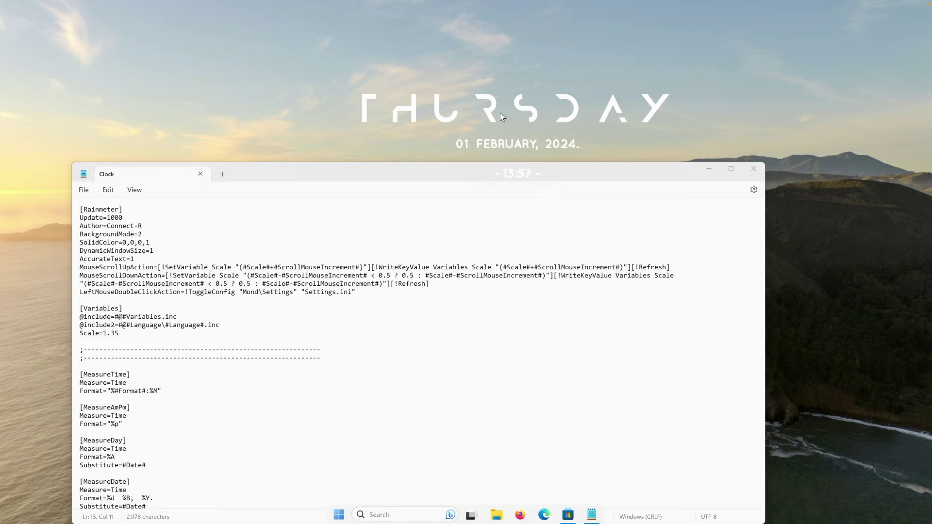
drag(488, 115, 450, 113)
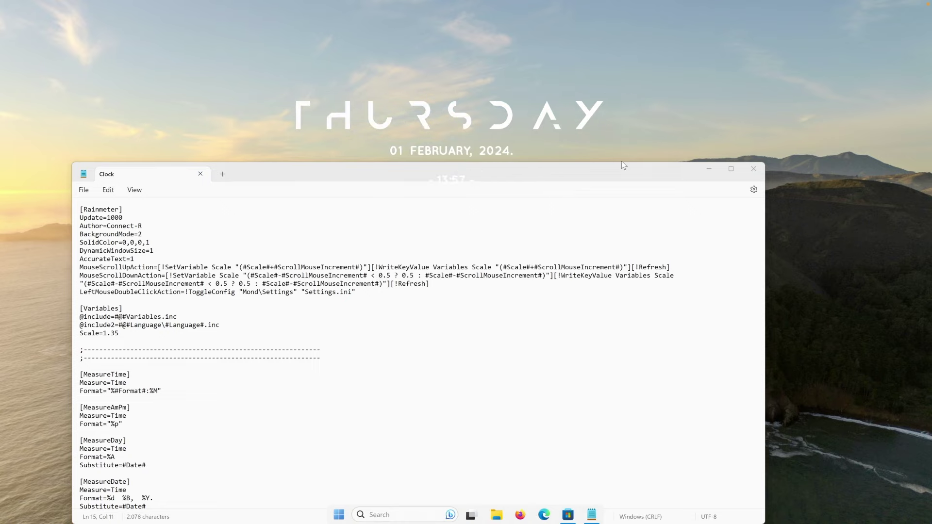
click(708, 169)
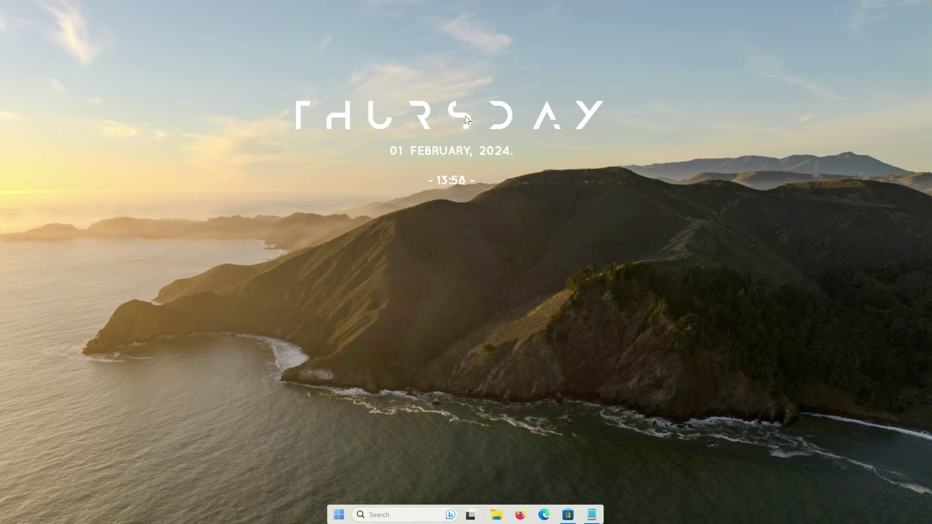
drag(461, 118, 484, 101)
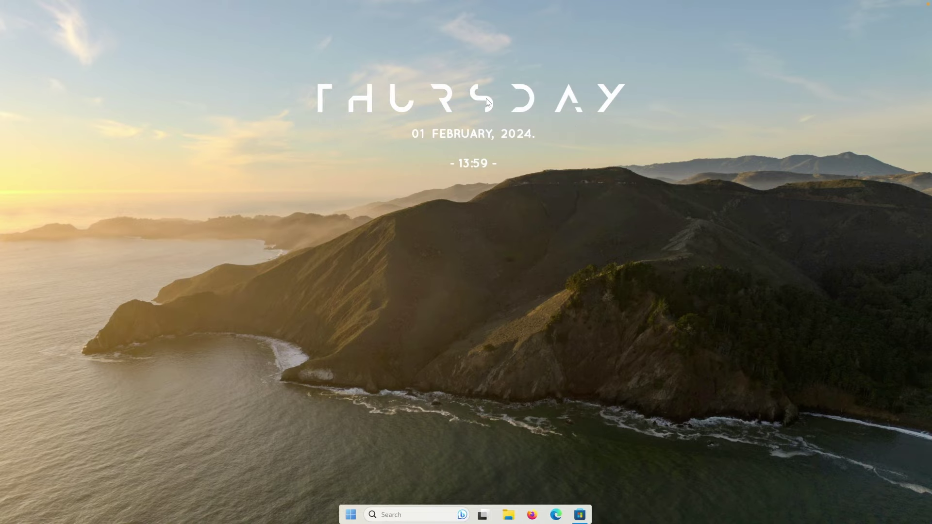
Reopen the Clock skin file and delete the [Meter24hClock] and [Meter12hClock] sections.
right_click(485, 99)
click(517, 173)
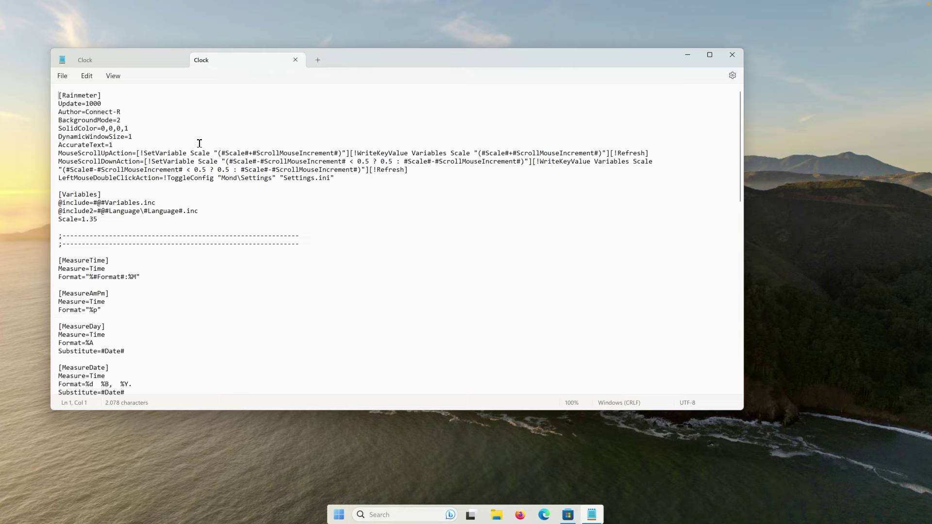
scroll(154, 195, down, 8)
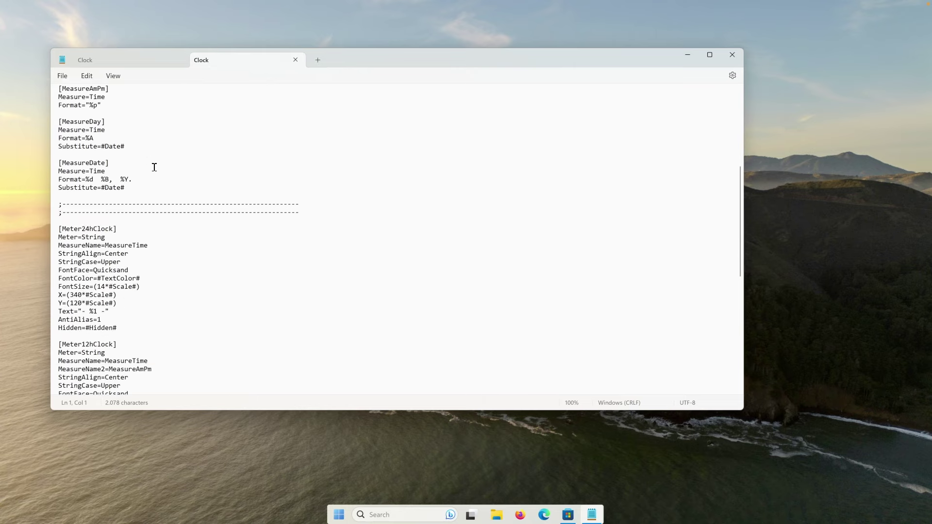
scroll(164, 203, down, 5)
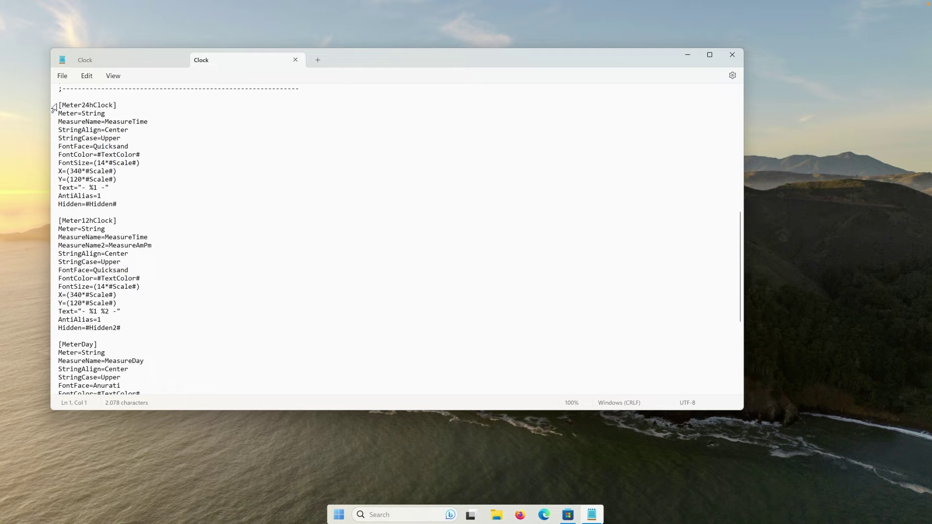
drag(57, 105, 171, 335)
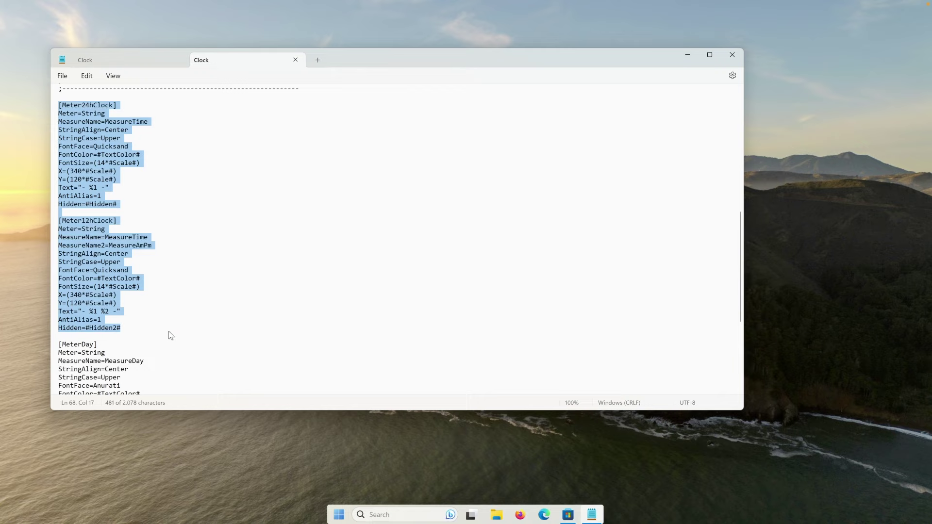
key(Delete)
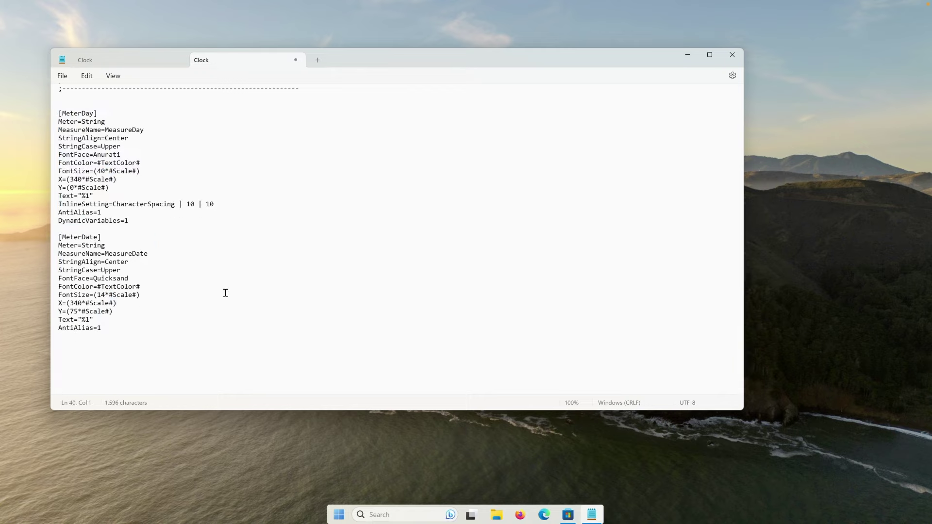
Delete the [MeterDate] section and save the skin file.
drag(111, 328, 57, 237)
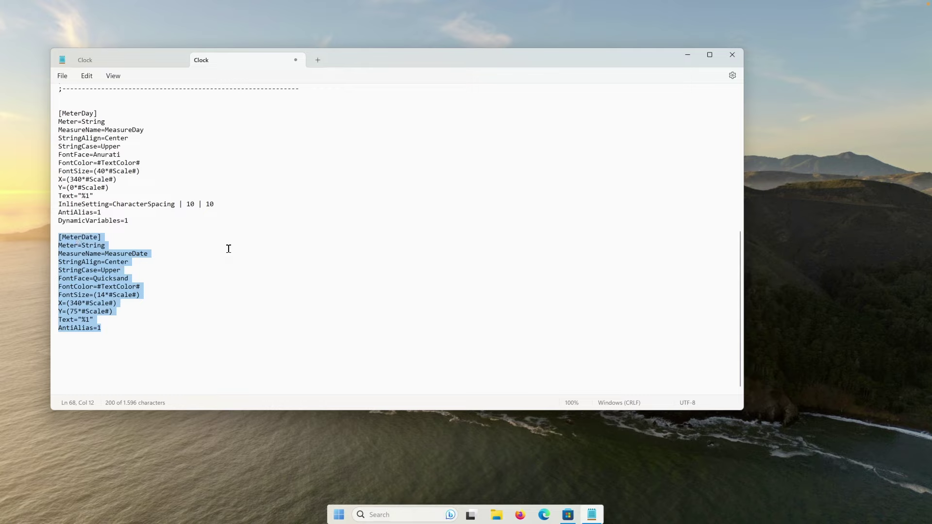
key(Delete)
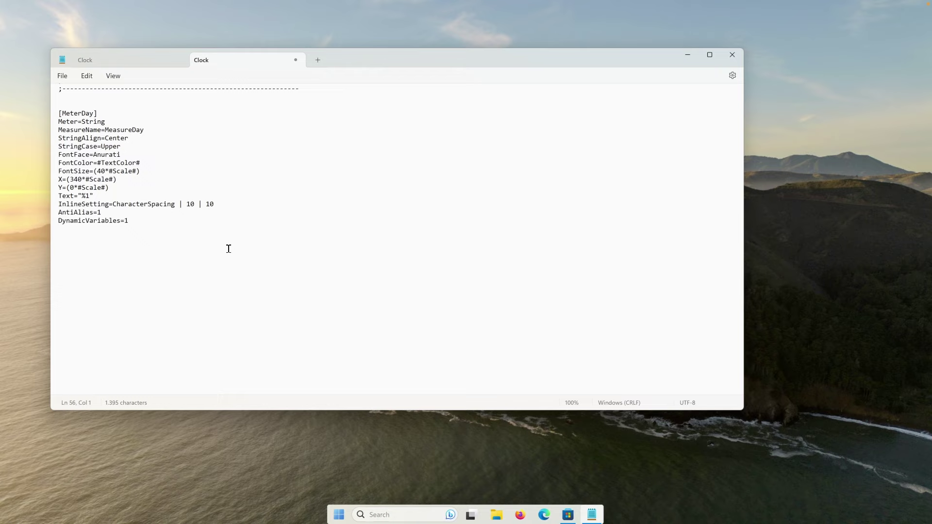
key(ctrl+s)
Refresh the clock skin so only THURSDAY shows, lower it slightly, and close Notepad.
click(687, 56)
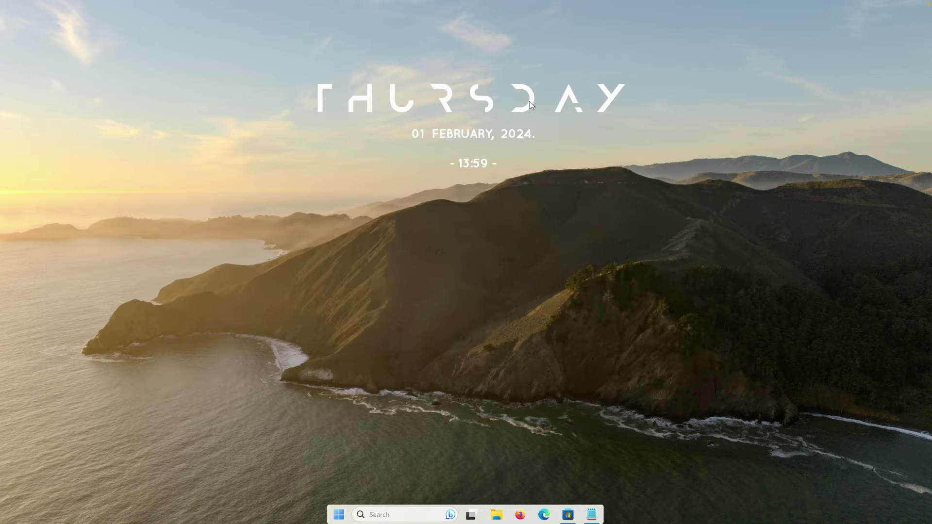
right_click(530, 104)
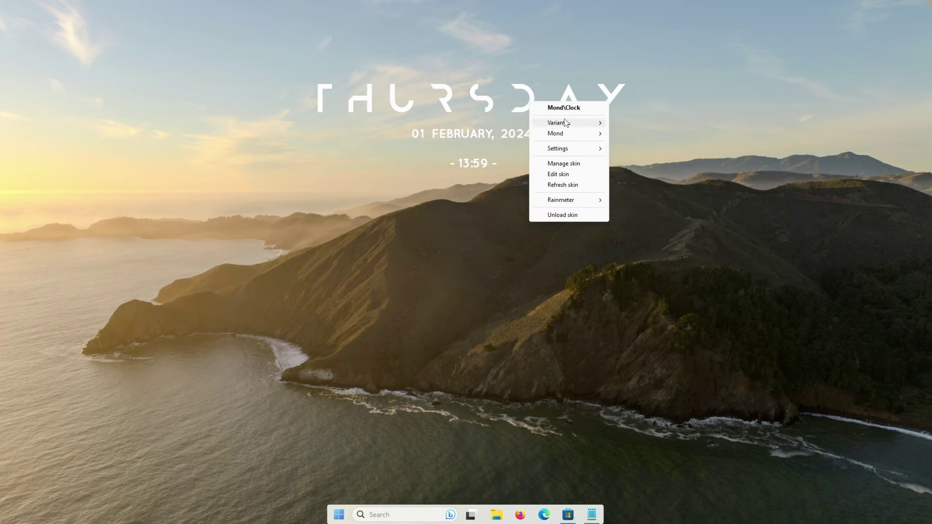
click(569, 184)
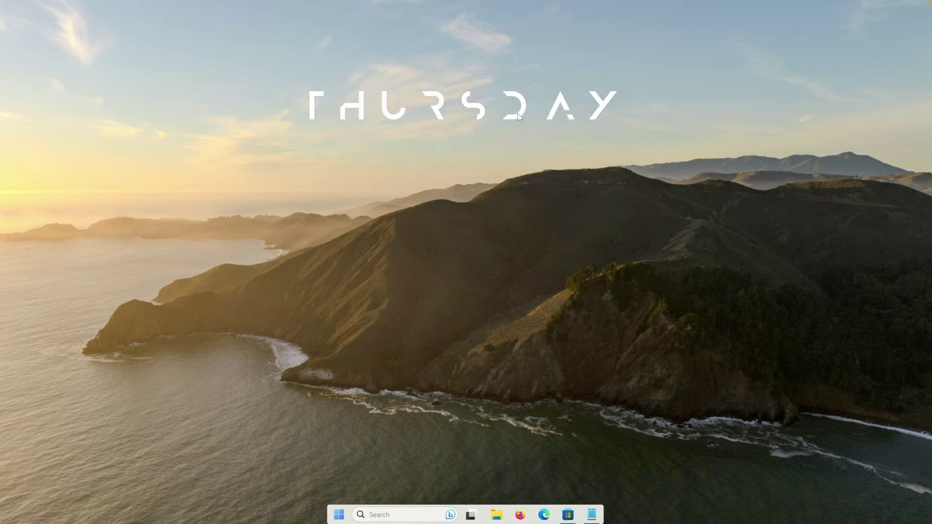
drag(517, 113, 517, 121)
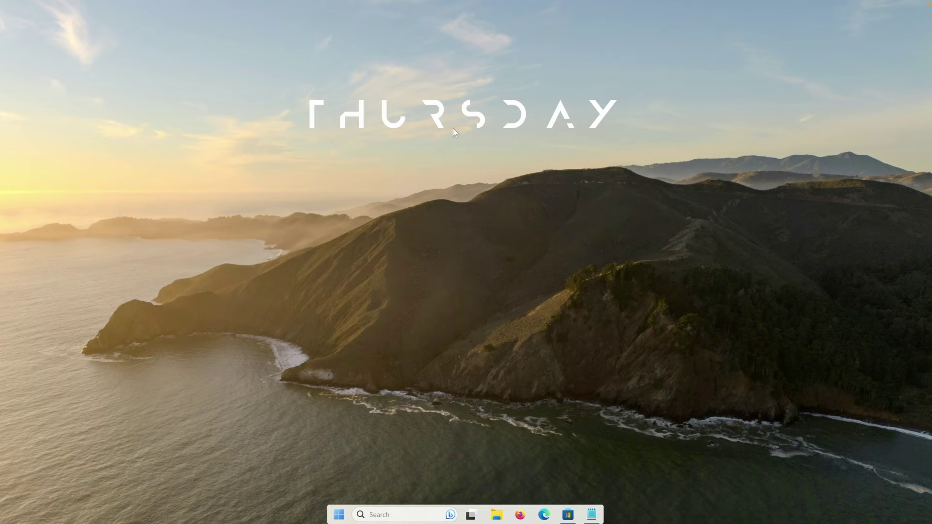
click(590, 515)
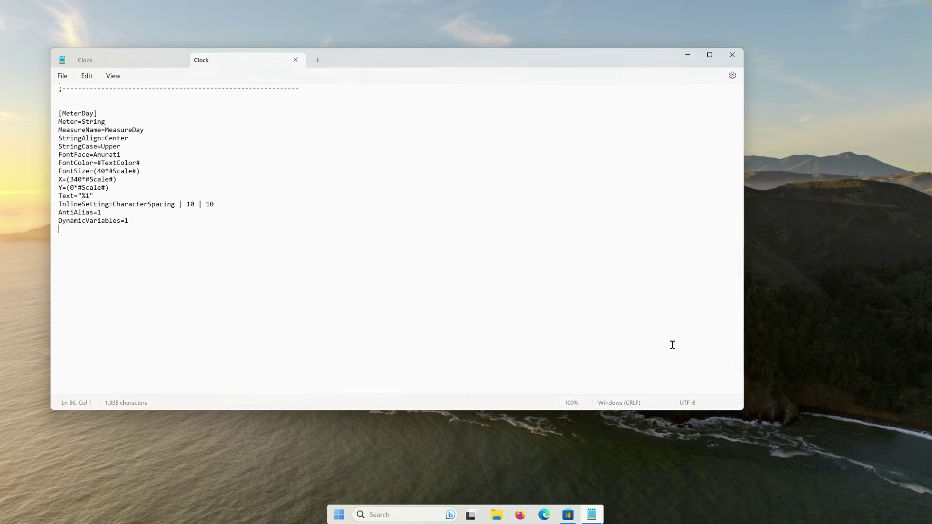
click(732, 55)
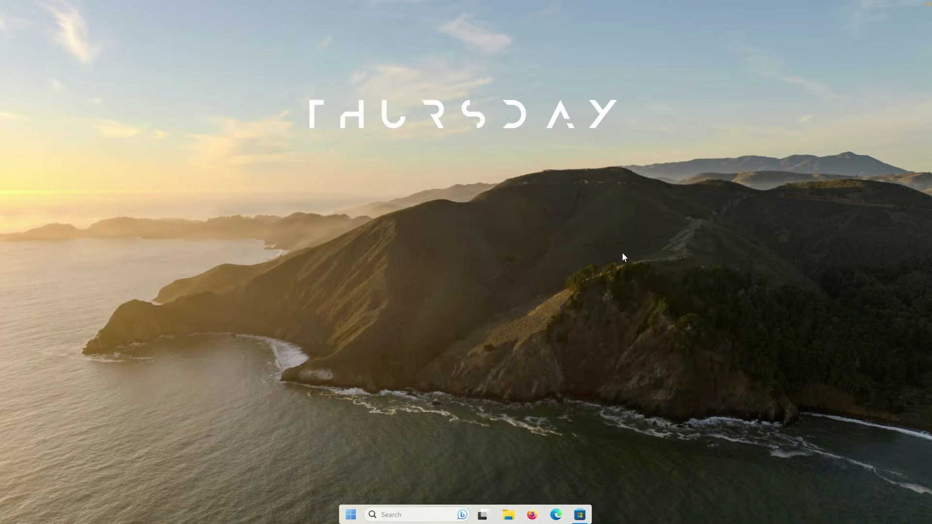